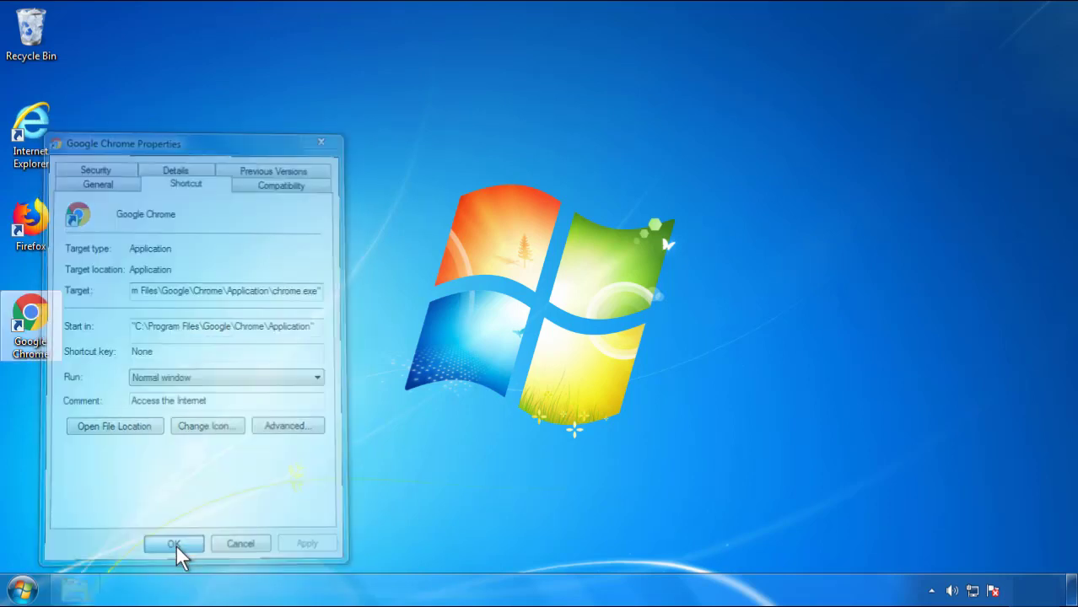
# Close the Chrome shortcut's Properties after verifying the target ends at chrome.exe, then show the Start menu.
pyautogui.click(23, 591)
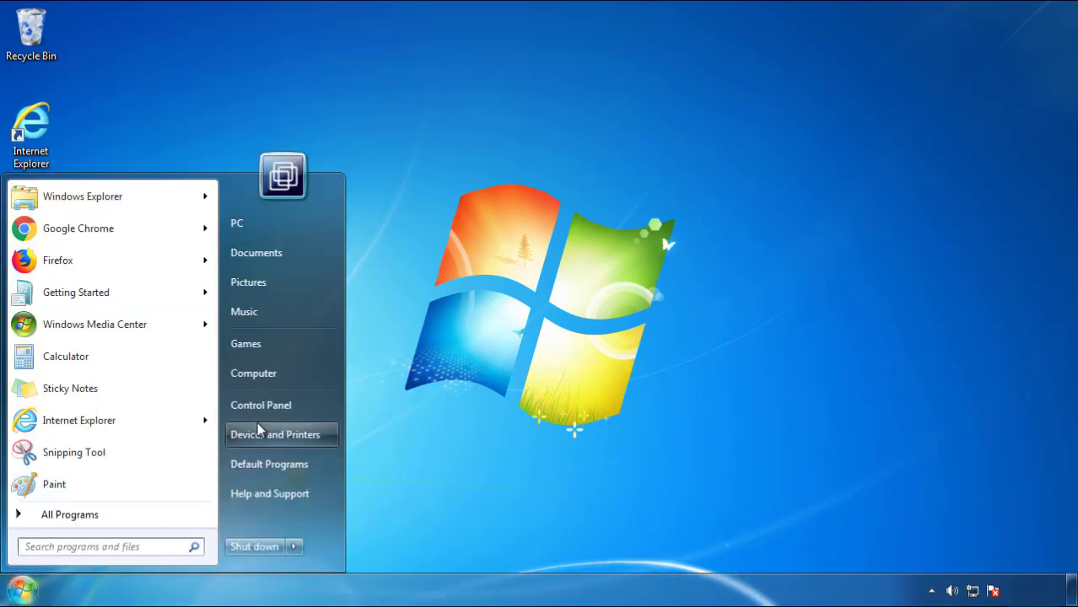
# Open the Control Panel's installed programs list, sorted with the most recently installed first.
pyautogui.click(270, 404)
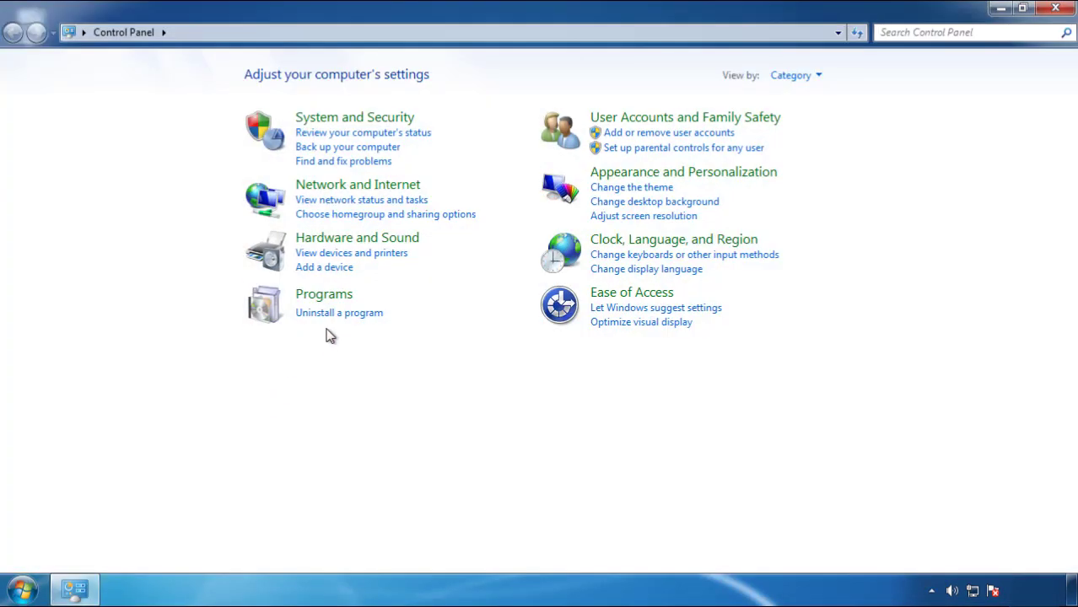
pyautogui.click(338, 318)
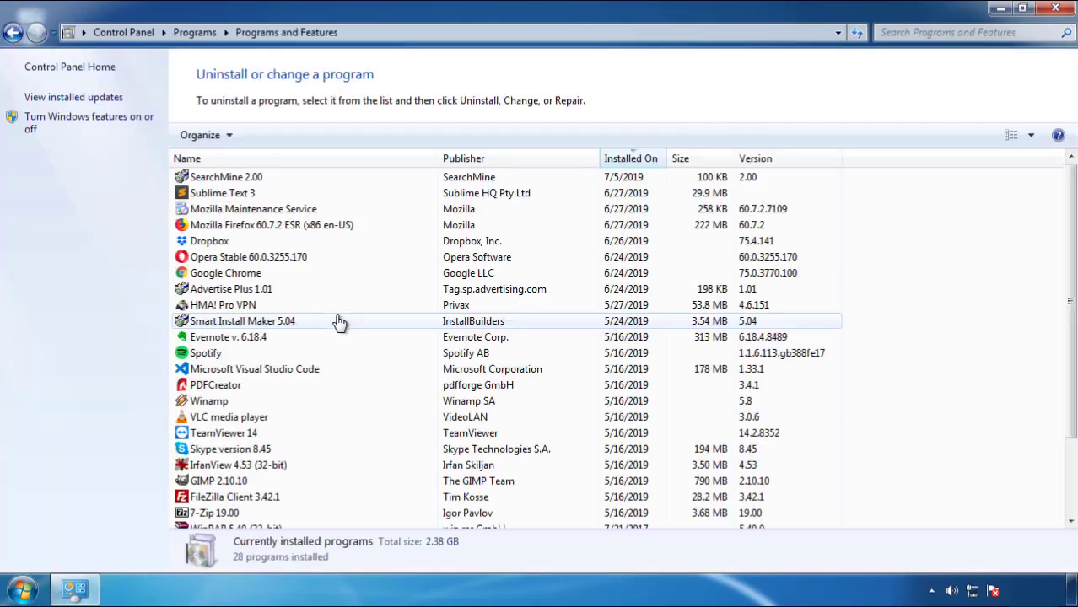
pyautogui.click(631, 160)
pyautogui.click(627, 161)
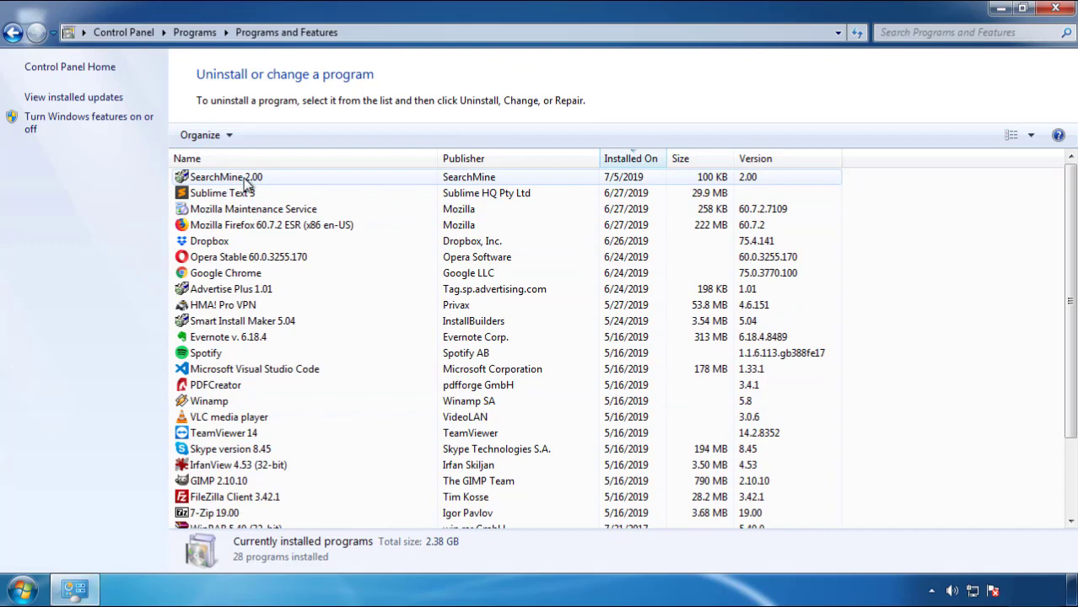
# Uninstall SearchMine 2.00, finish the wizard, and close the programs window.
pyautogui.click(228, 179)
pyautogui.click(270, 136)
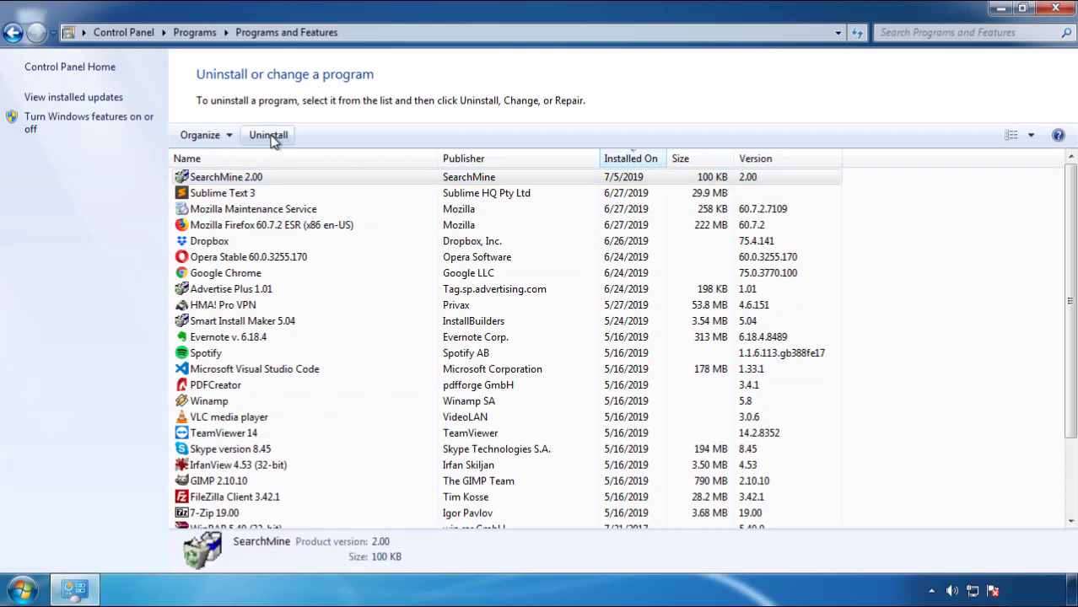
pyautogui.click(632, 451)
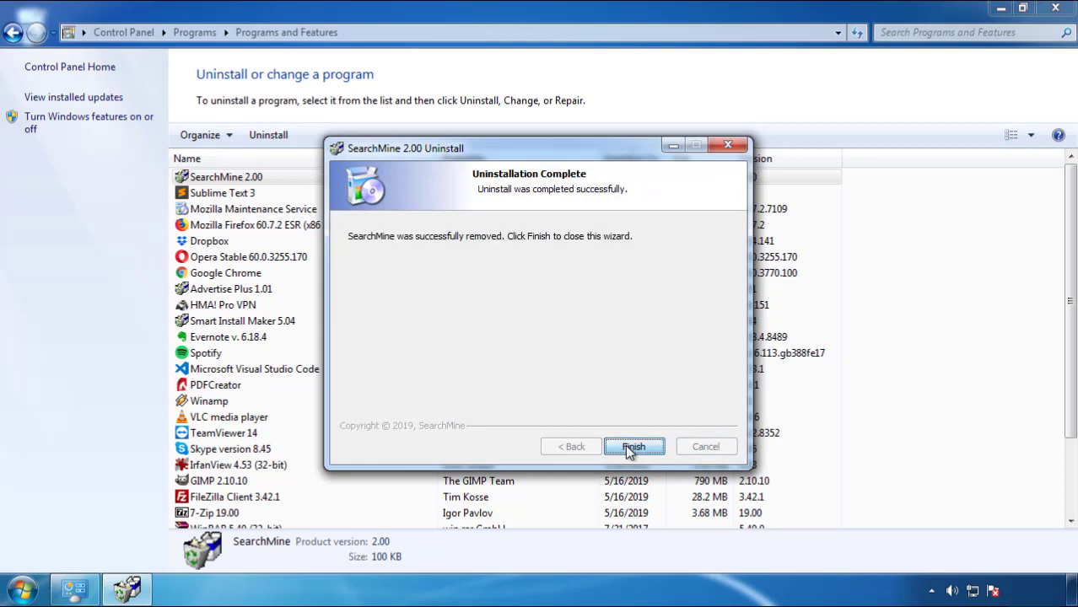
pyautogui.click(625, 444)
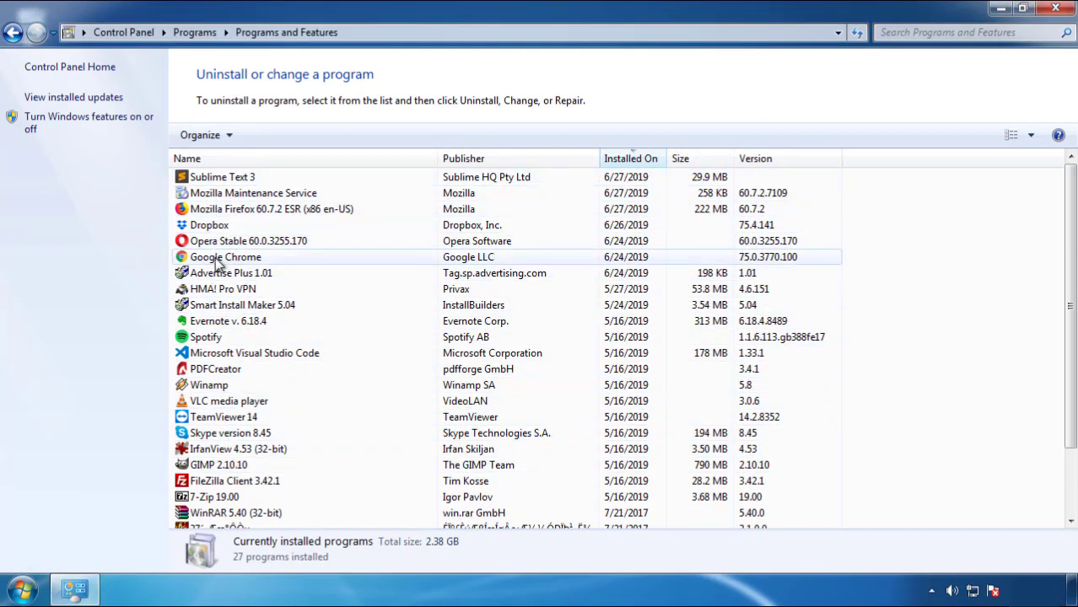
pyautogui.click(1057, 10)
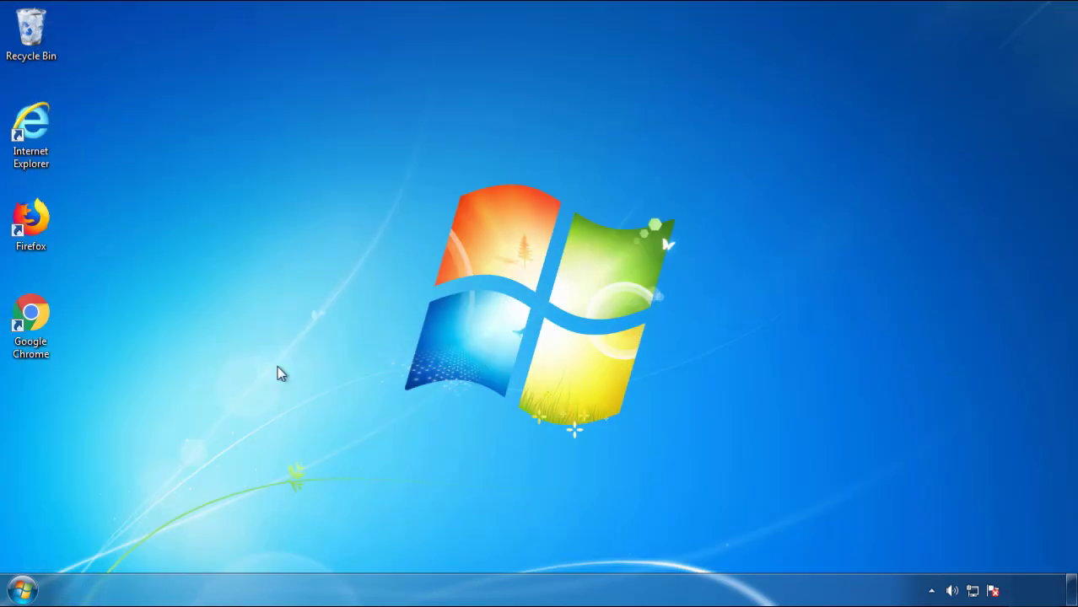
# Restart Windows and pick Safe Mode from the Advanced Boot Options menu.
pyautogui.click(20, 591)
pyautogui.click(294, 547)
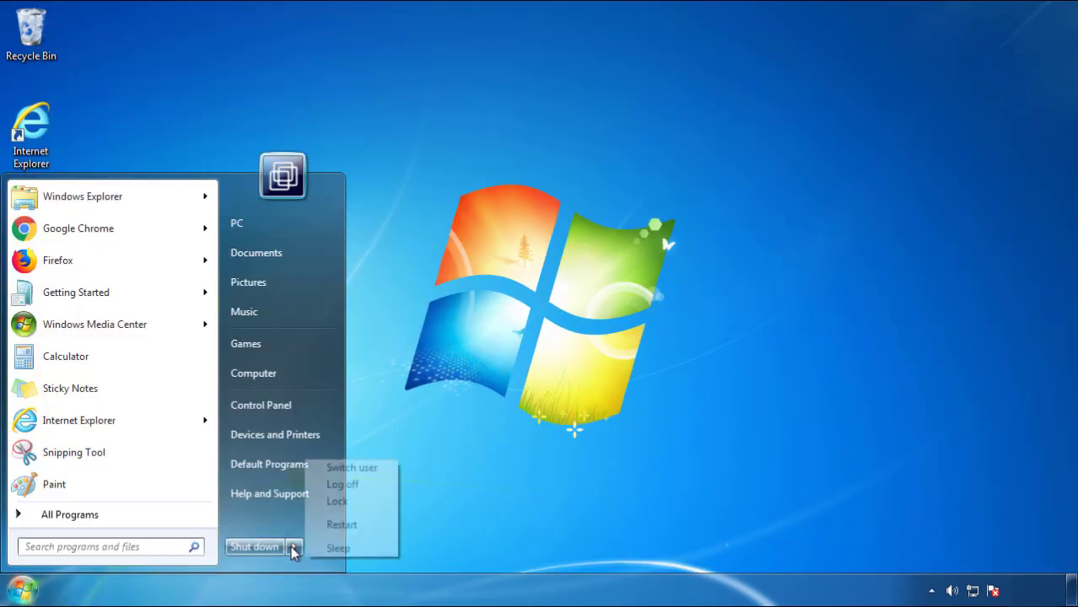
pyautogui.click(342, 525)
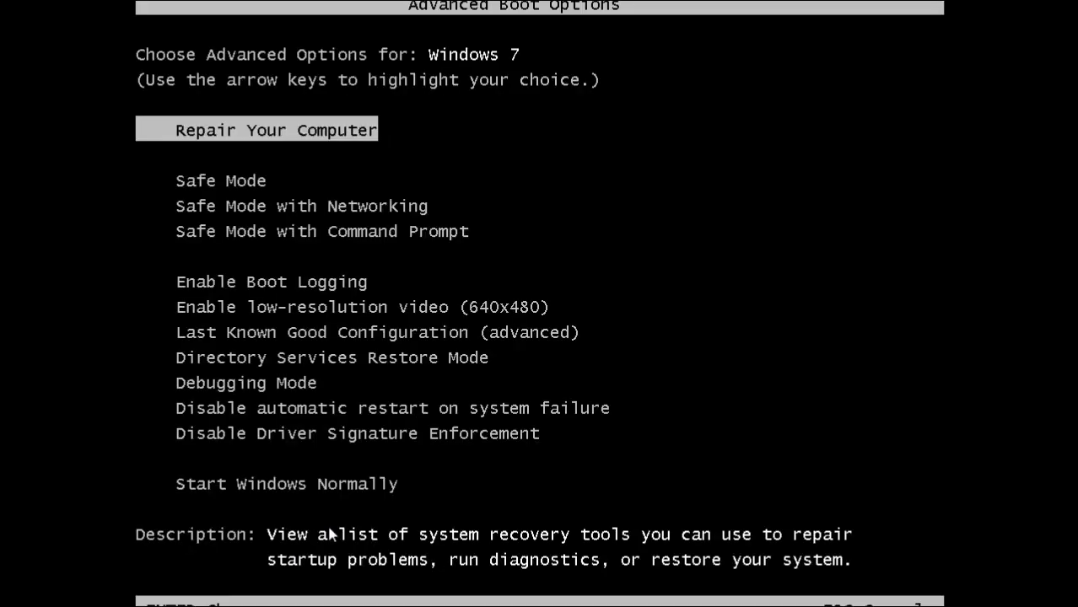
pyautogui.press('Down')
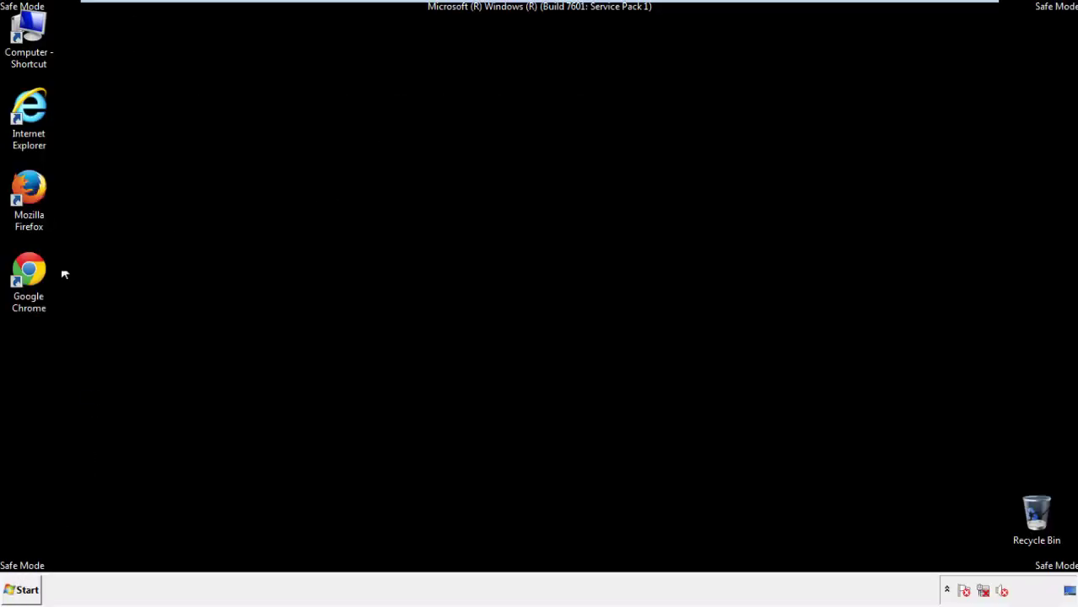
# Launch Firefox, decline the default-browser prompt, and toggle the menu bar off and back on.
pyautogui.doubleClick(38, 196)
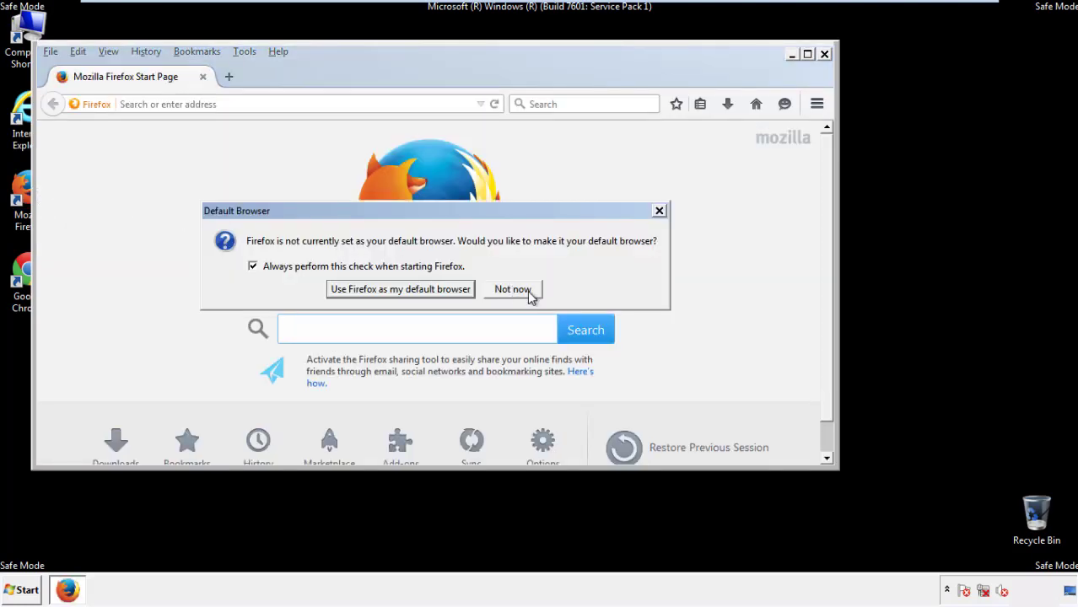
pyautogui.click(514, 290)
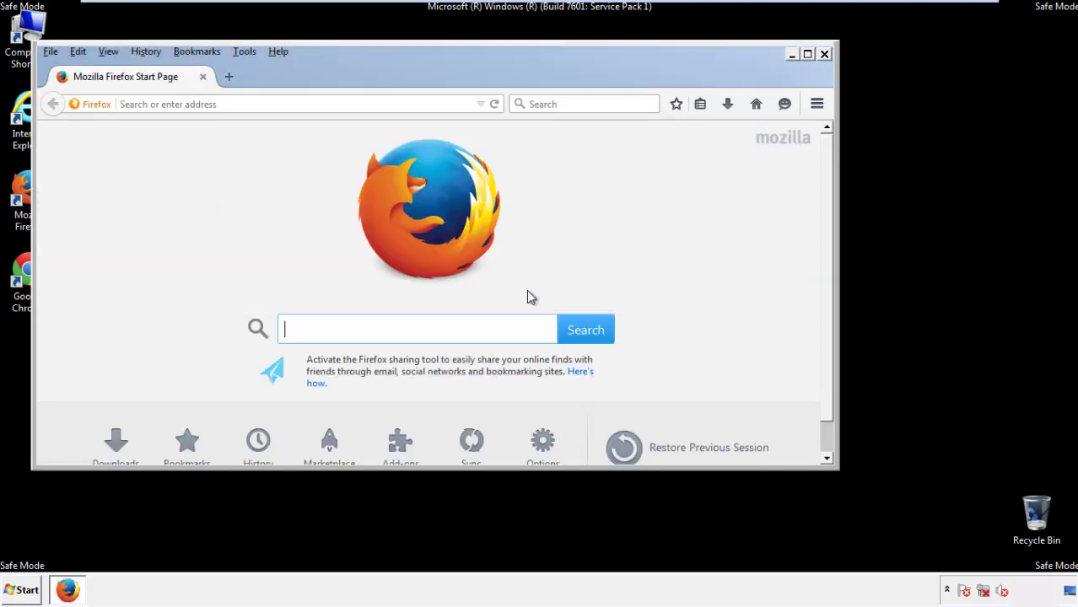
pyautogui.rightClick(329, 69)
pyautogui.click(361, 127)
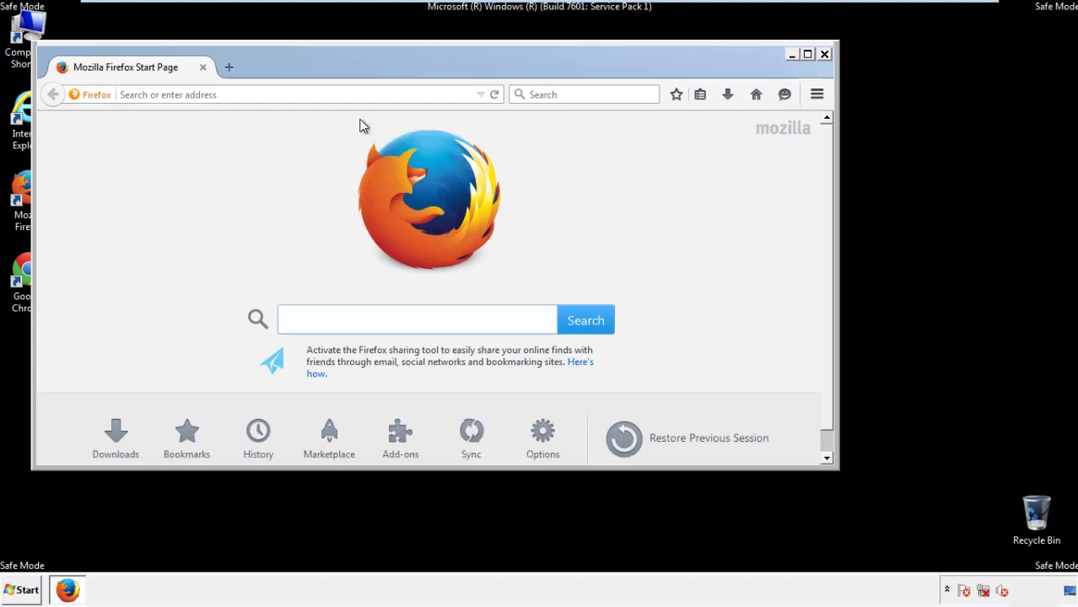
pyautogui.rightClick(339, 68)
pyautogui.click(363, 133)
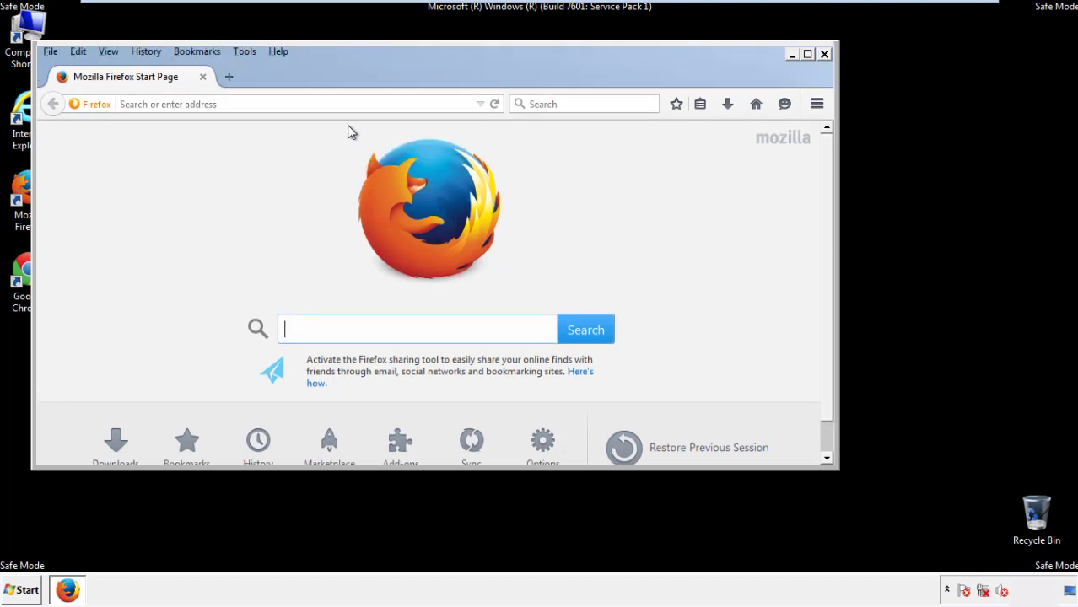
# Clear all recent history for the Everything range, keeping Offline Website Data and Site Preferences ticked.
pyautogui.click(151, 52)
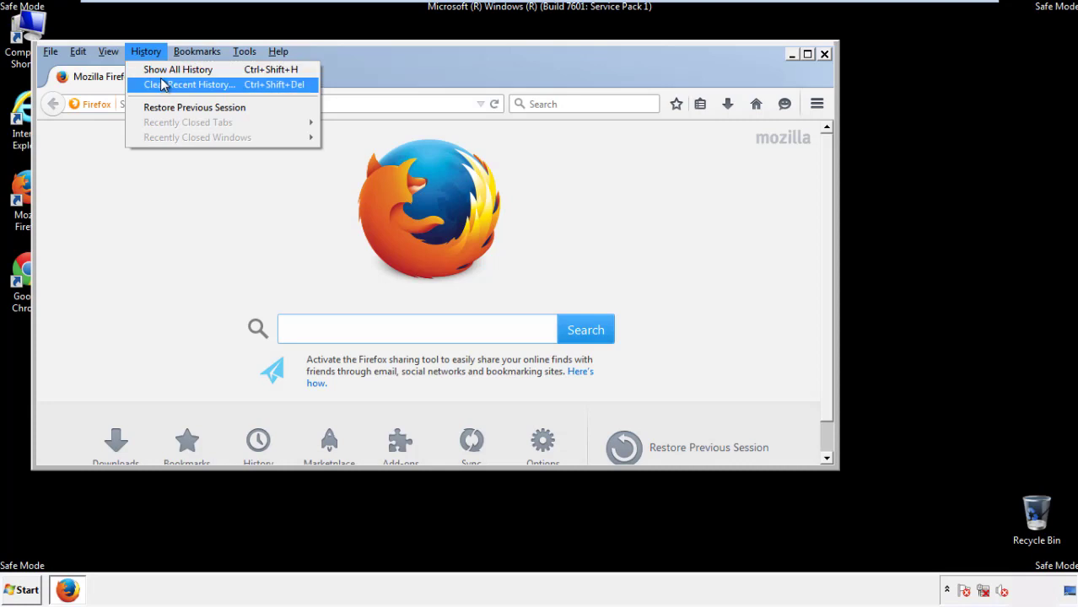
pyautogui.click(162, 84)
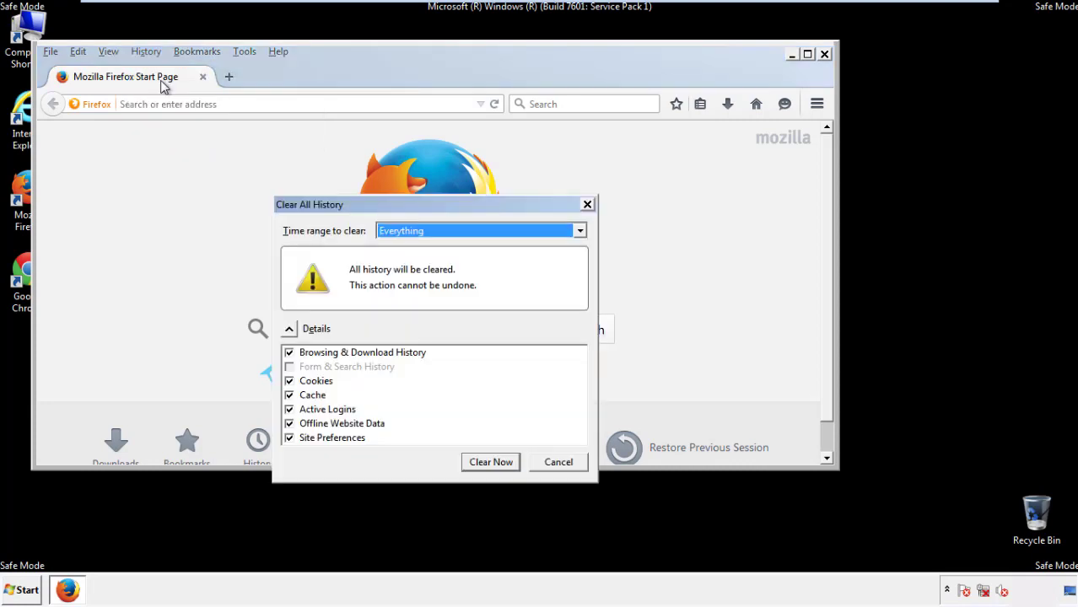
pyautogui.click(398, 234)
pyautogui.click(405, 317)
pyautogui.click(288, 424)
pyautogui.click(289, 424)
pyautogui.click(289, 439)
pyautogui.click(289, 439)
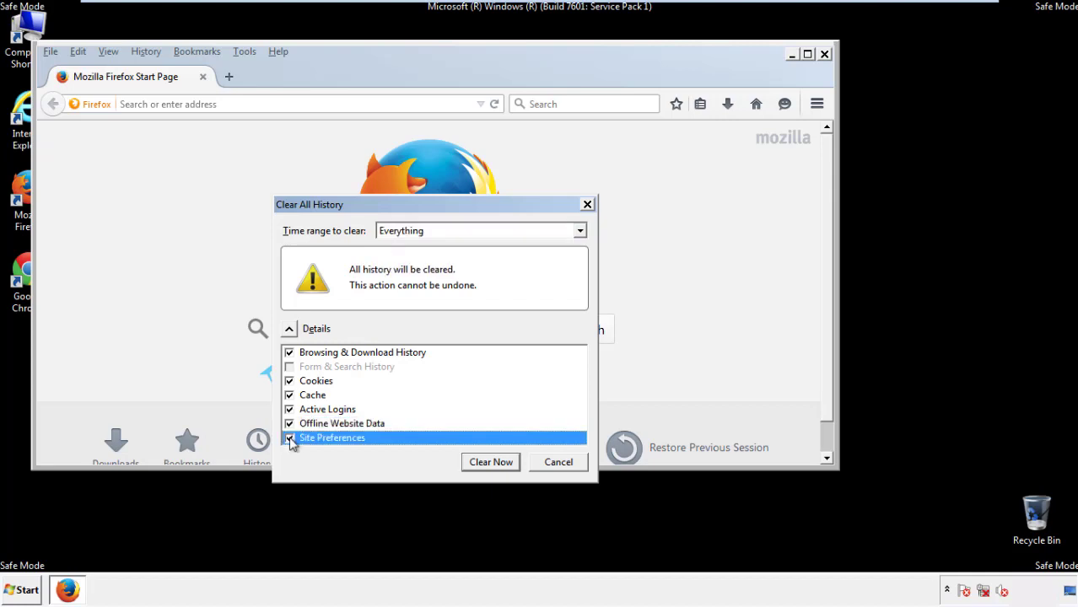
pyautogui.click(490, 462)
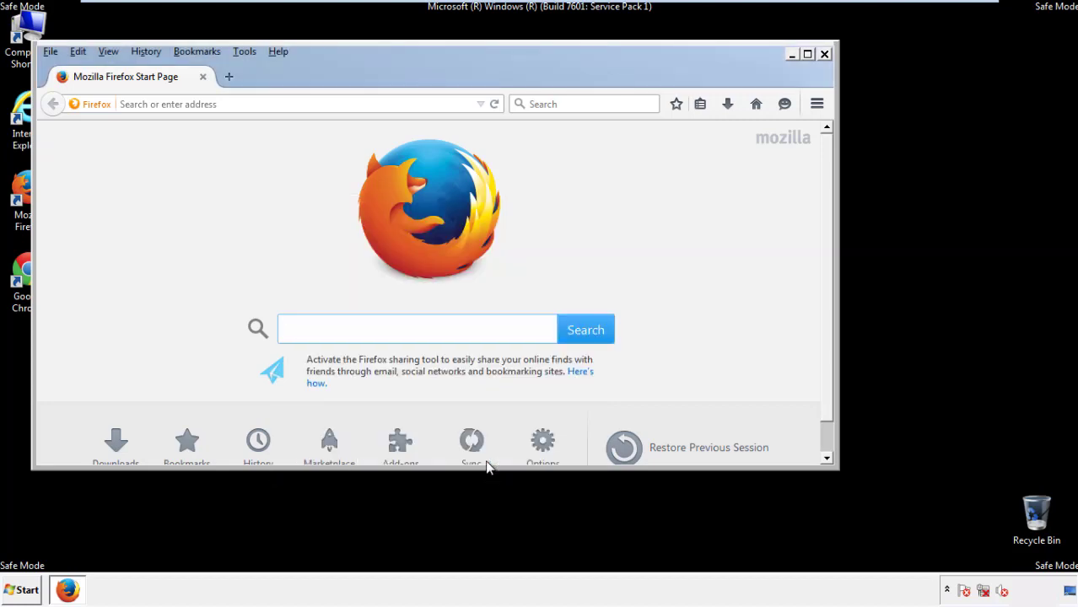
# Refresh Firefox from Troubleshooting Information, finish the import, decline the default-browser prompt, and close Firefox.
pyautogui.click(278, 51)
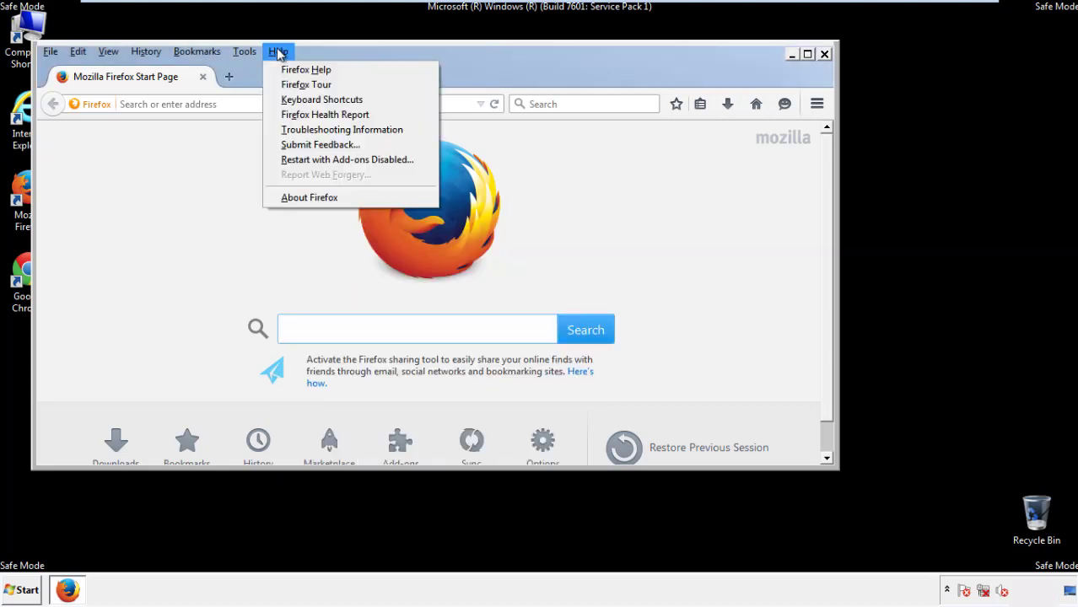
pyautogui.click(312, 130)
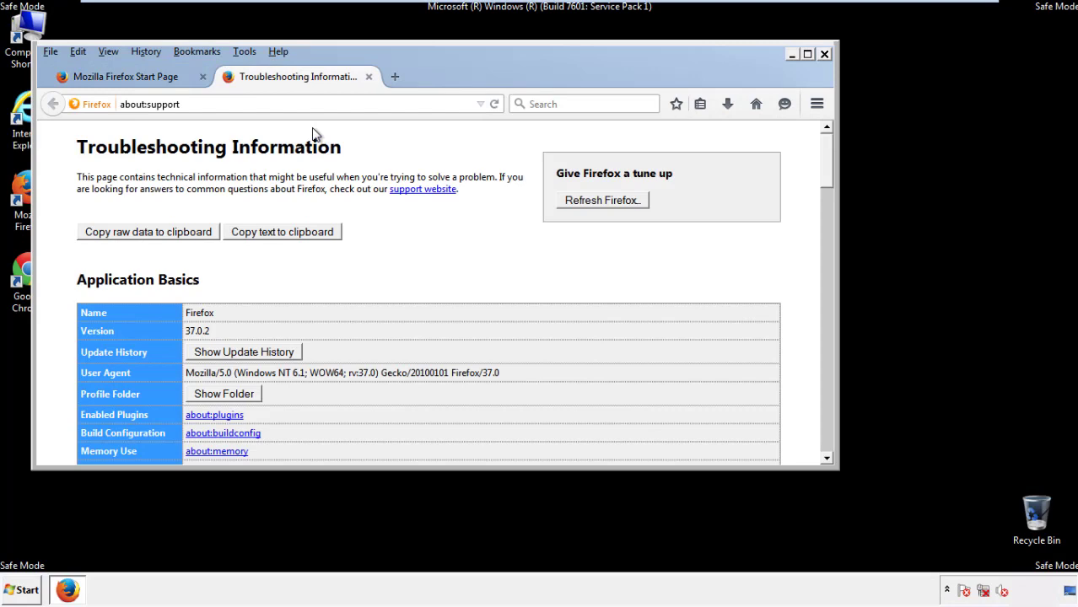
pyautogui.click(626, 202)
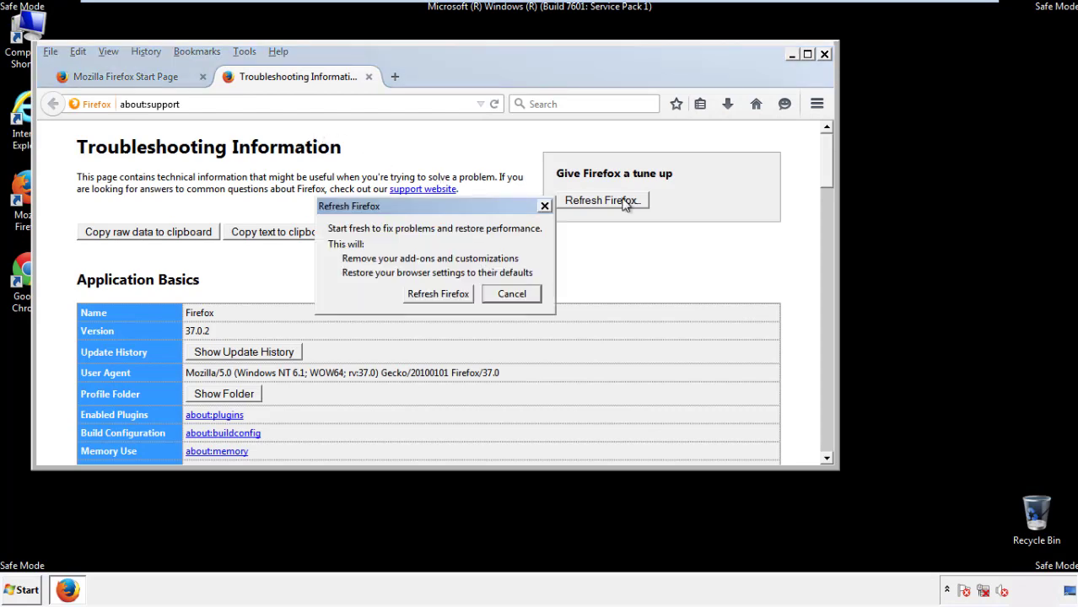
pyautogui.click(438, 293)
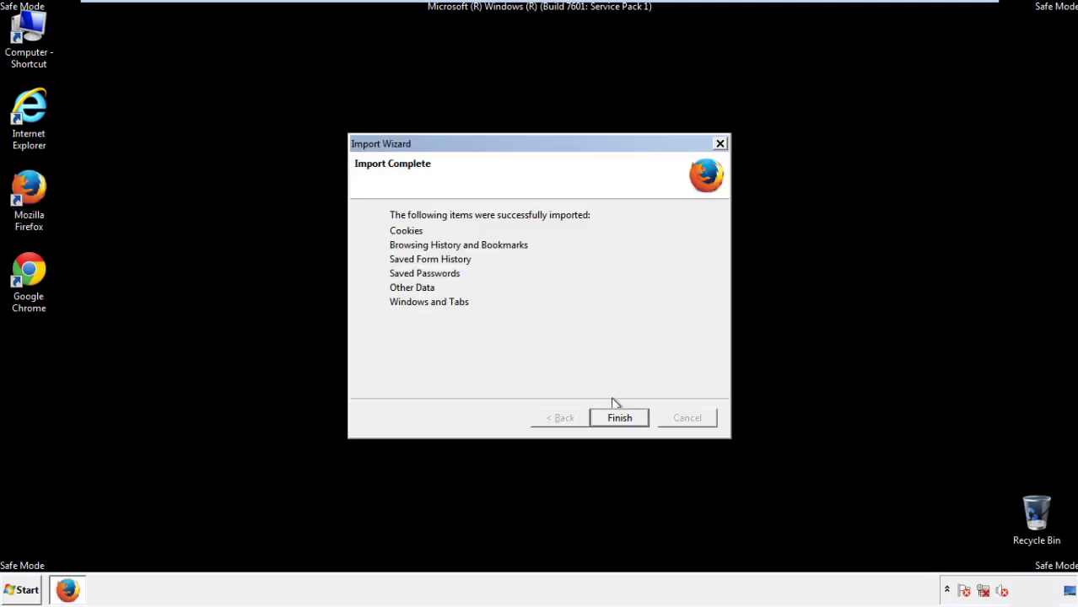
pyautogui.click(620, 420)
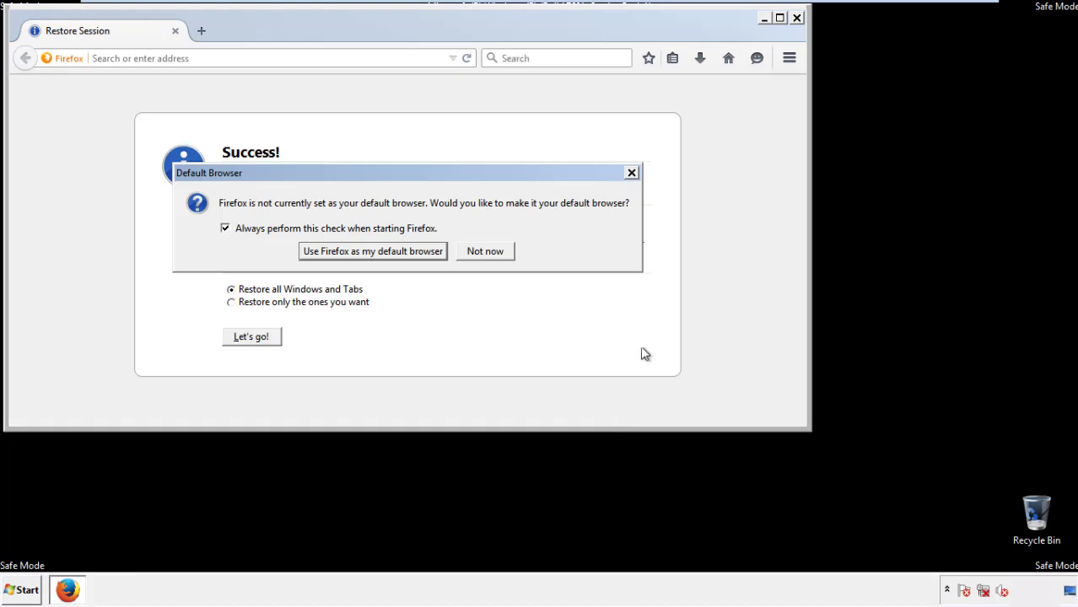
pyautogui.click(487, 253)
pyautogui.click(796, 17)
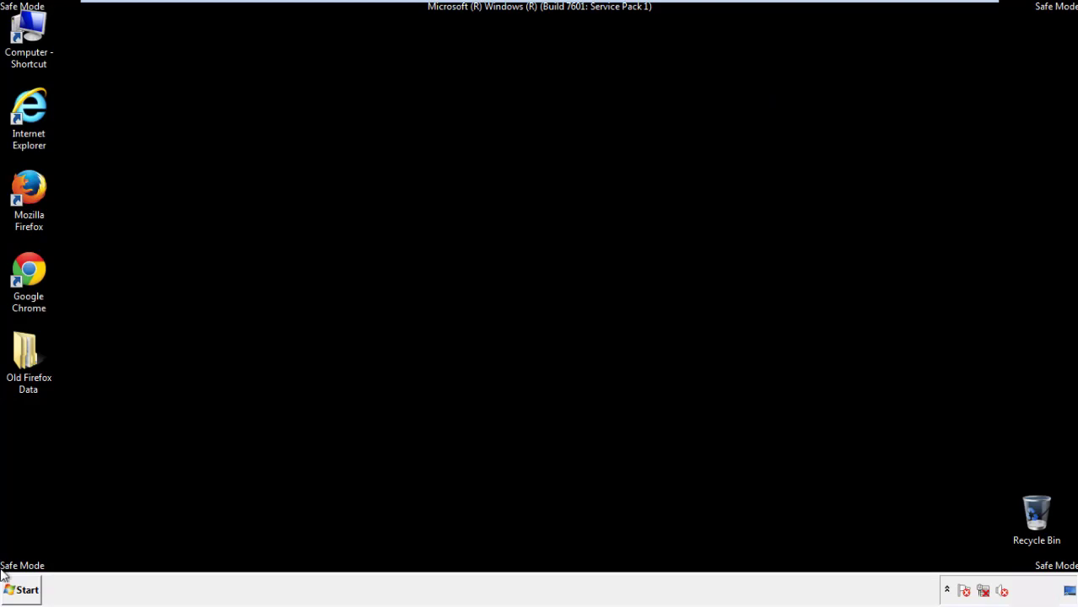
# Launch Chrome, dismiss the default-browser prompt, and go to the History page in Settings.
pyautogui.doubleClick(27, 270)
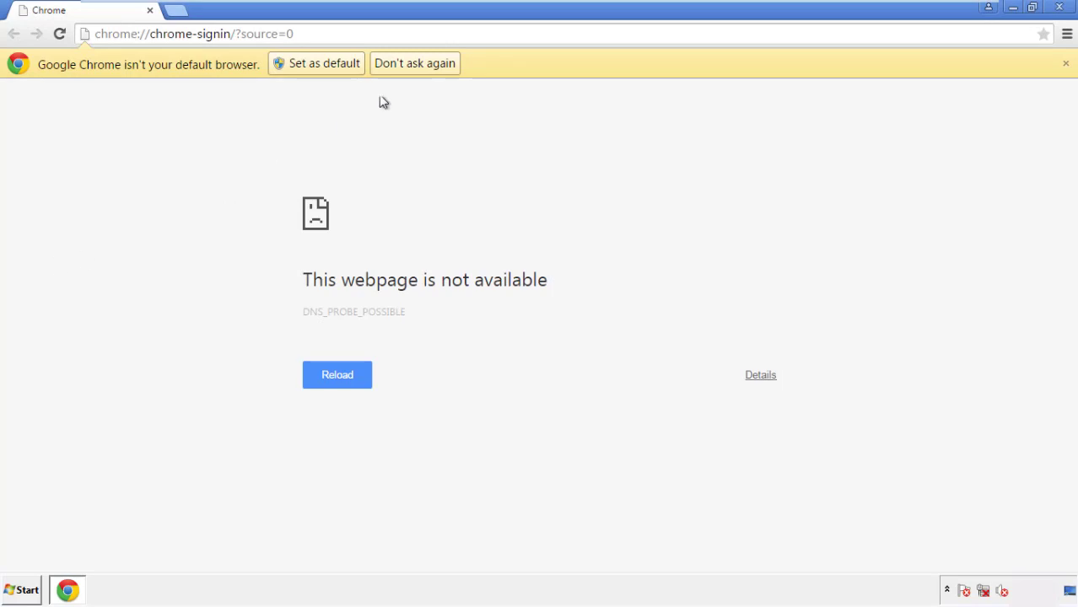
pyautogui.click(415, 63)
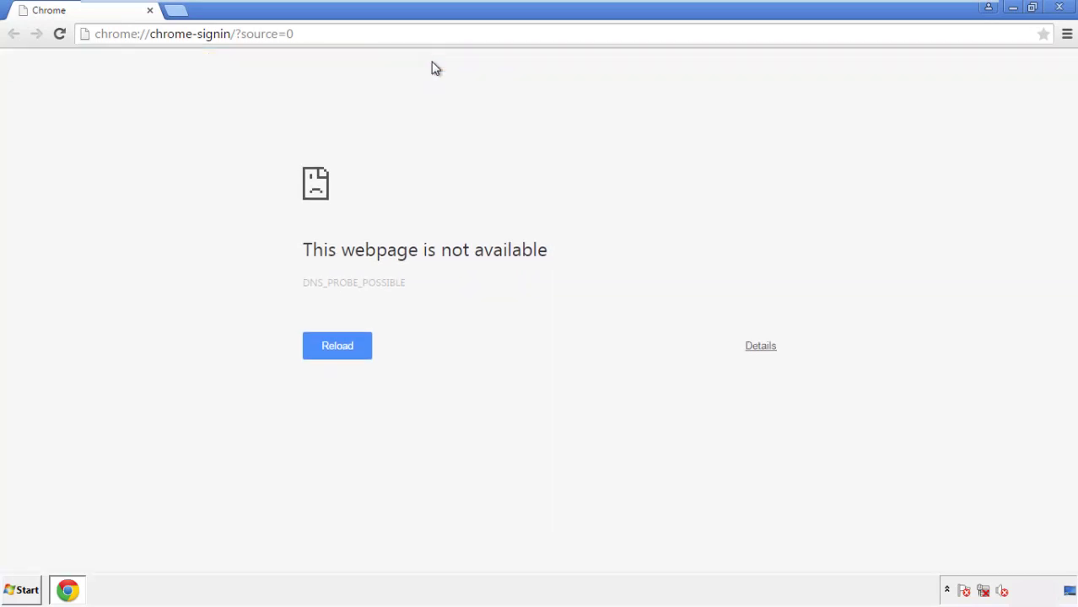
pyautogui.click(1068, 36)
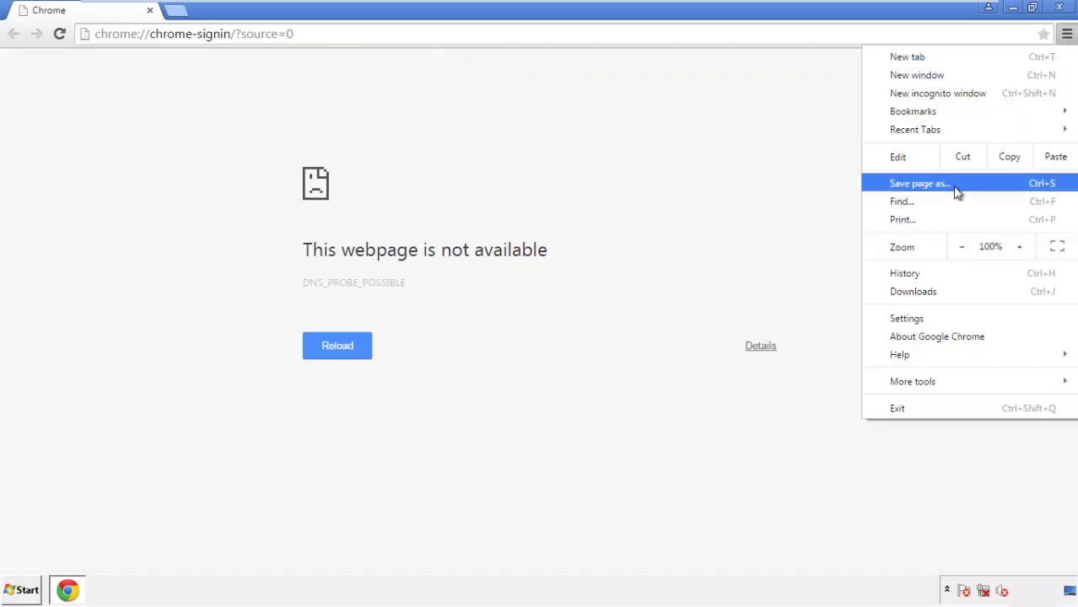
pyautogui.click(912, 318)
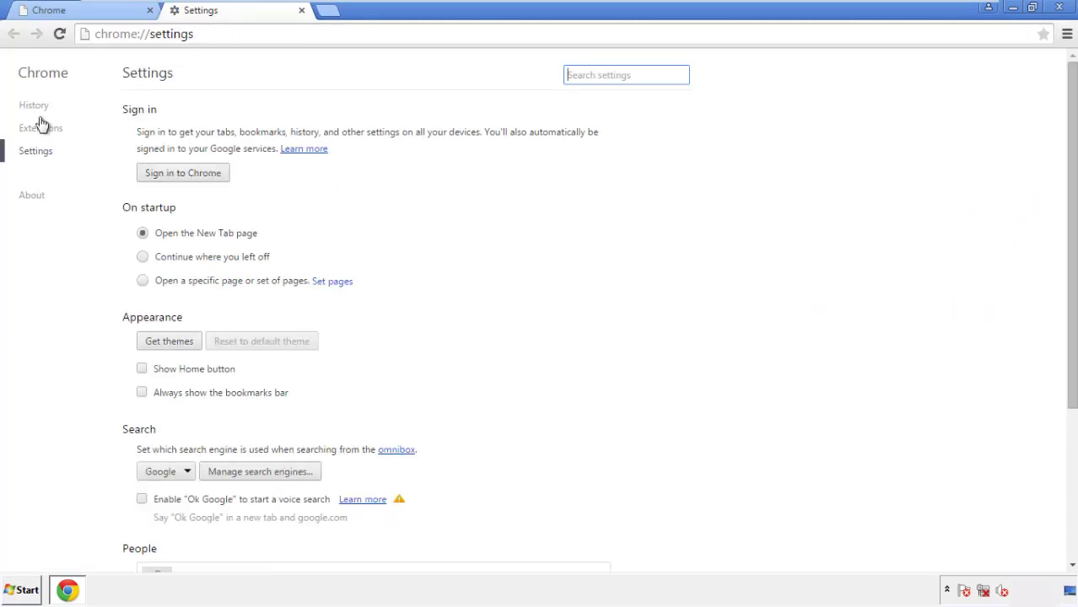
pyautogui.click(38, 107)
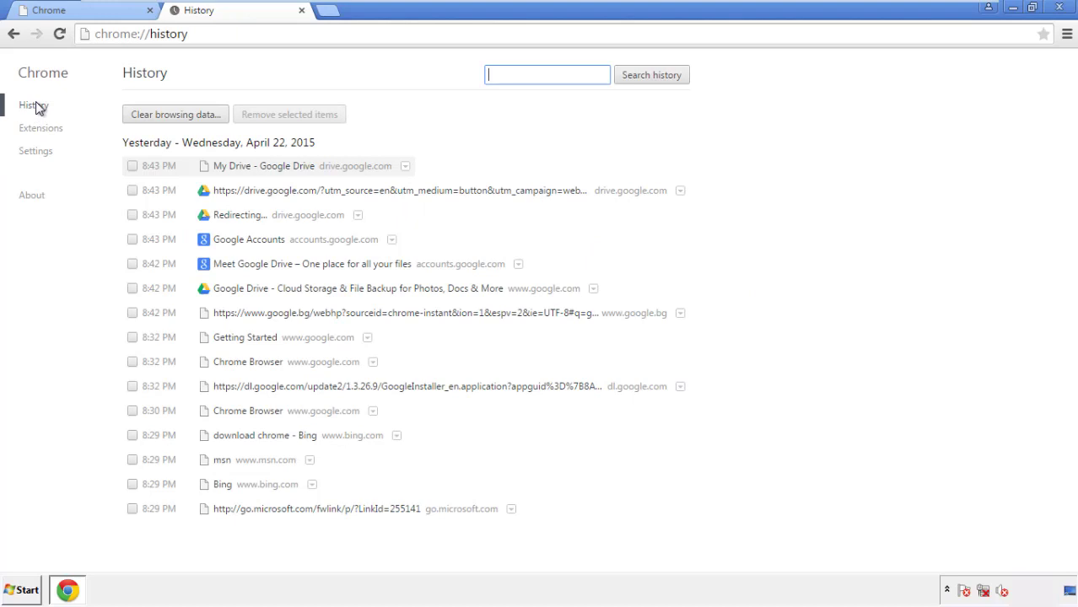
# Clear browsing data from the beginning of time, including autofill form data.
pyautogui.click(162, 118)
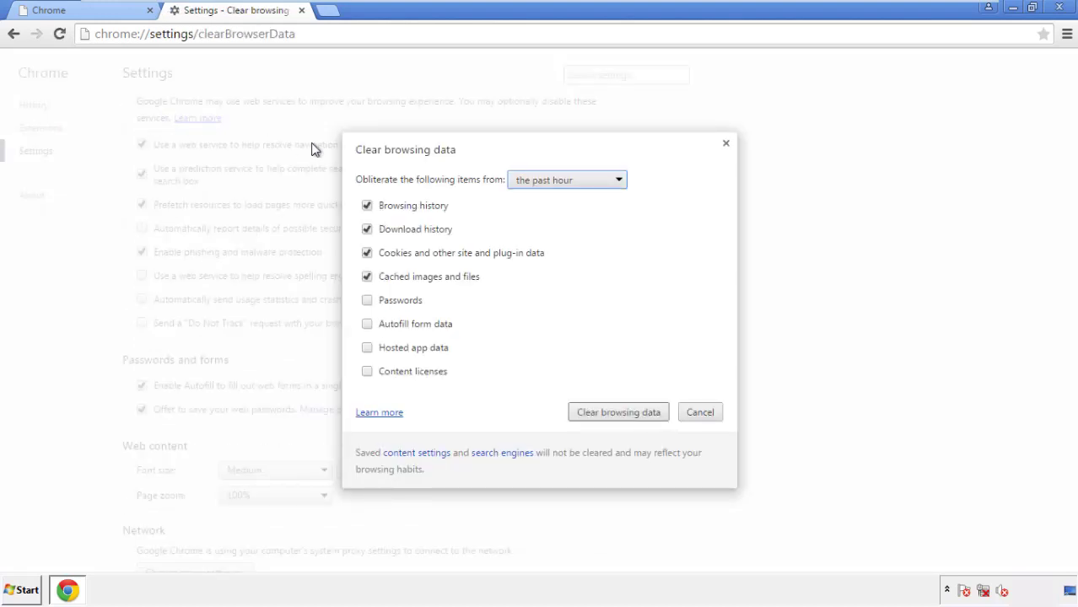
pyautogui.click(543, 182)
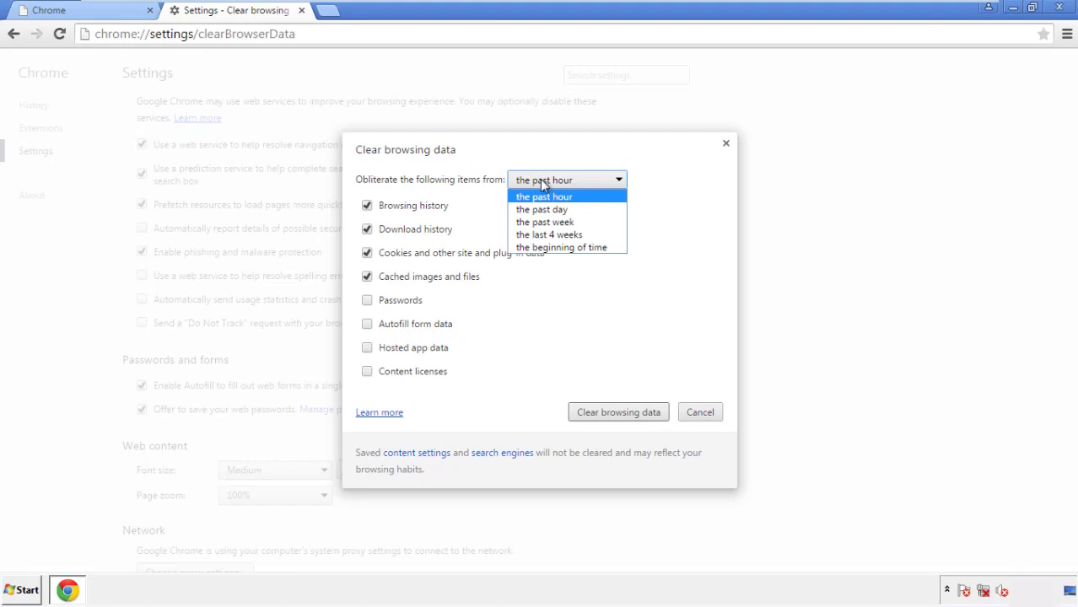
pyautogui.click(540, 249)
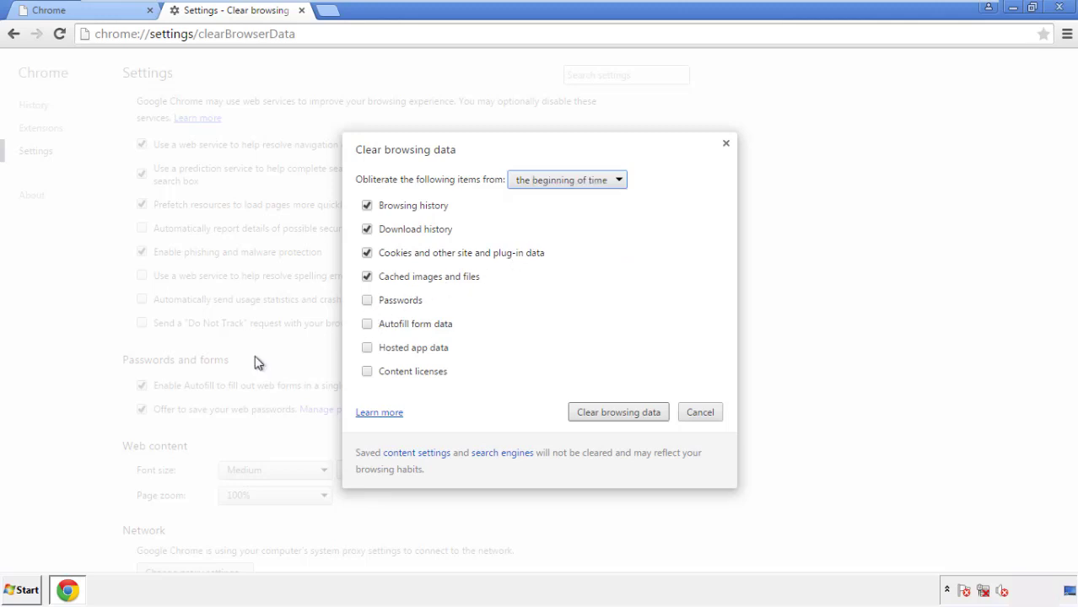
pyautogui.click(371, 327)
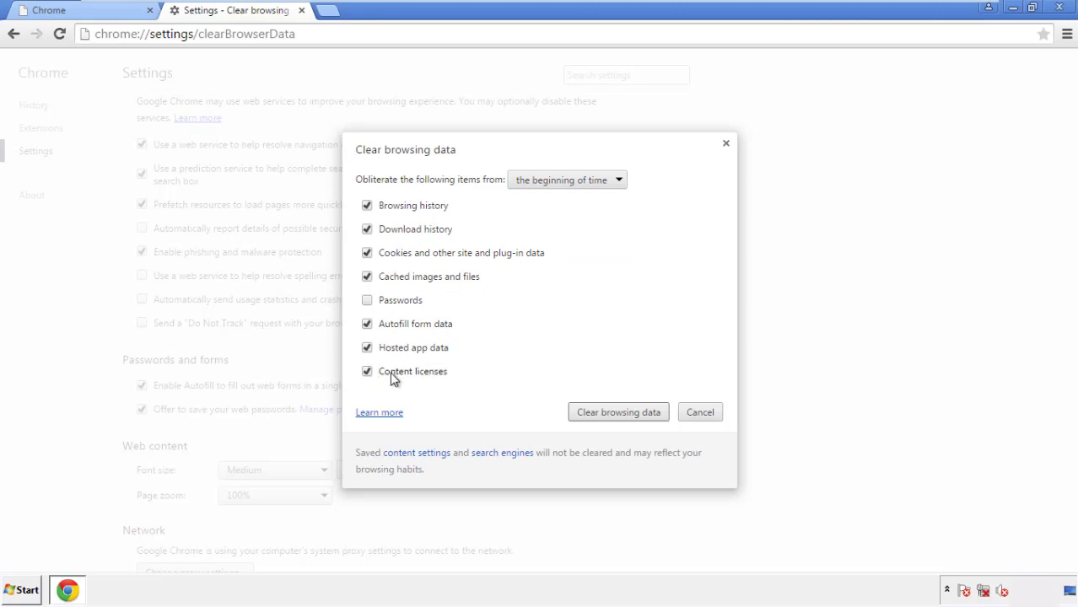
pyautogui.click(603, 415)
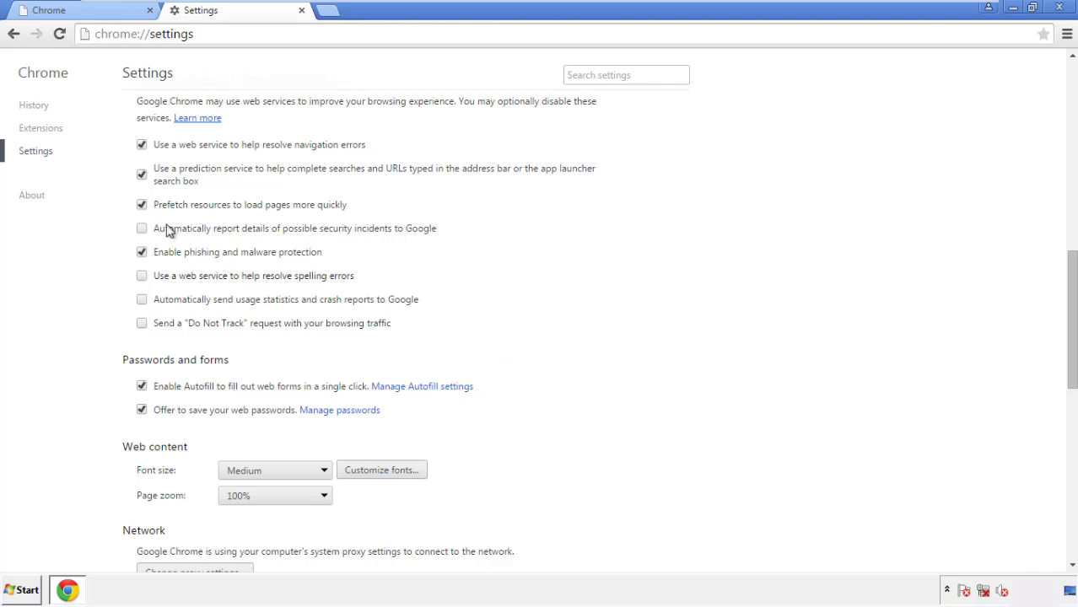
# Reset Chrome's settings to their original defaults and close the browser.
pyautogui.moveTo(1072, 268); pyautogui.dragTo(1069, 452)
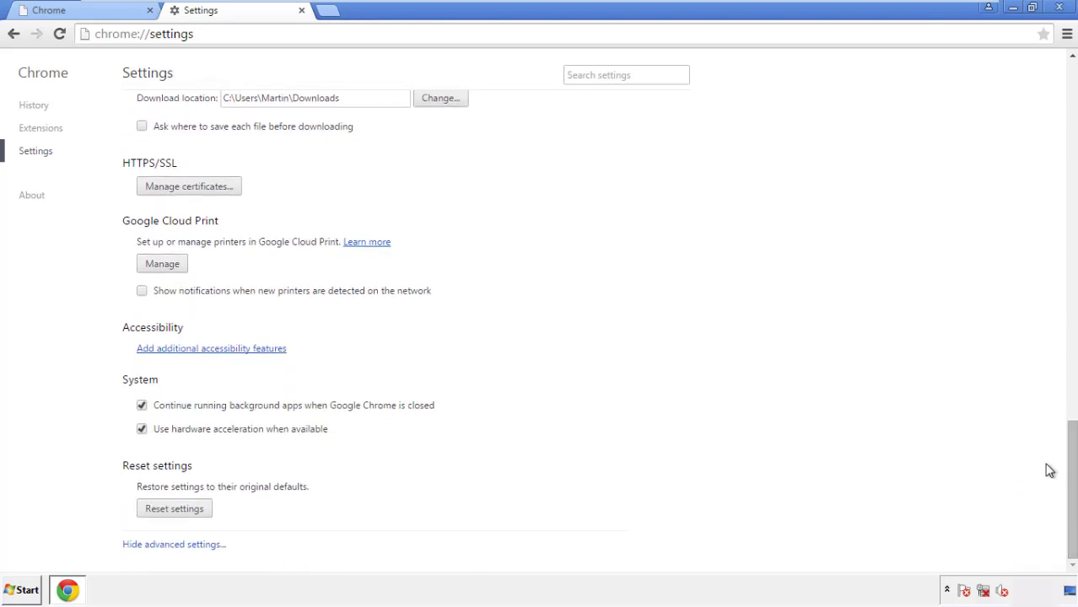
pyautogui.click(202, 511)
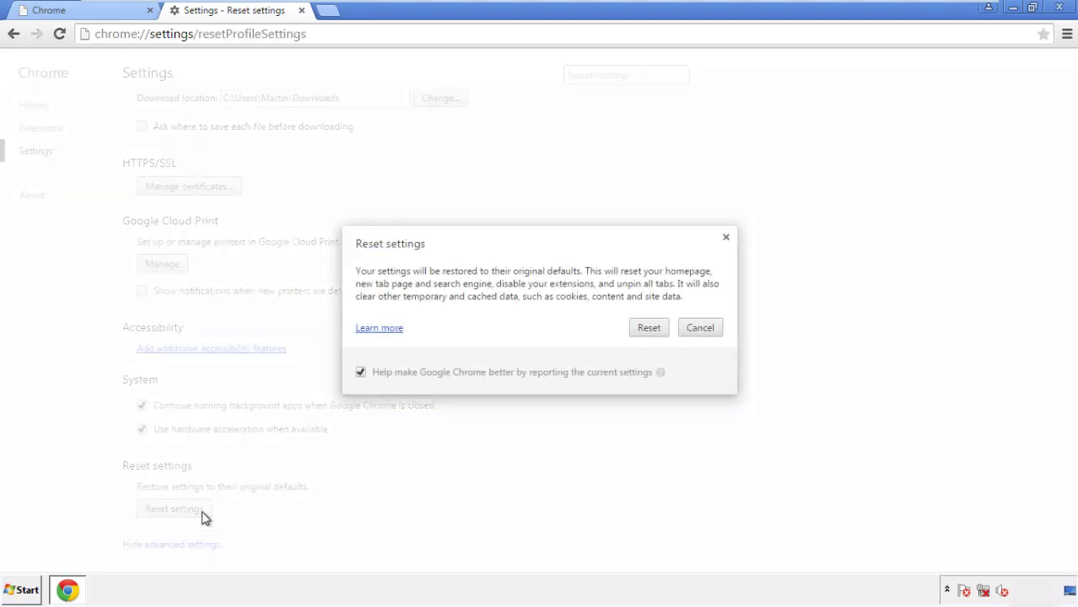
pyautogui.click(650, 328)
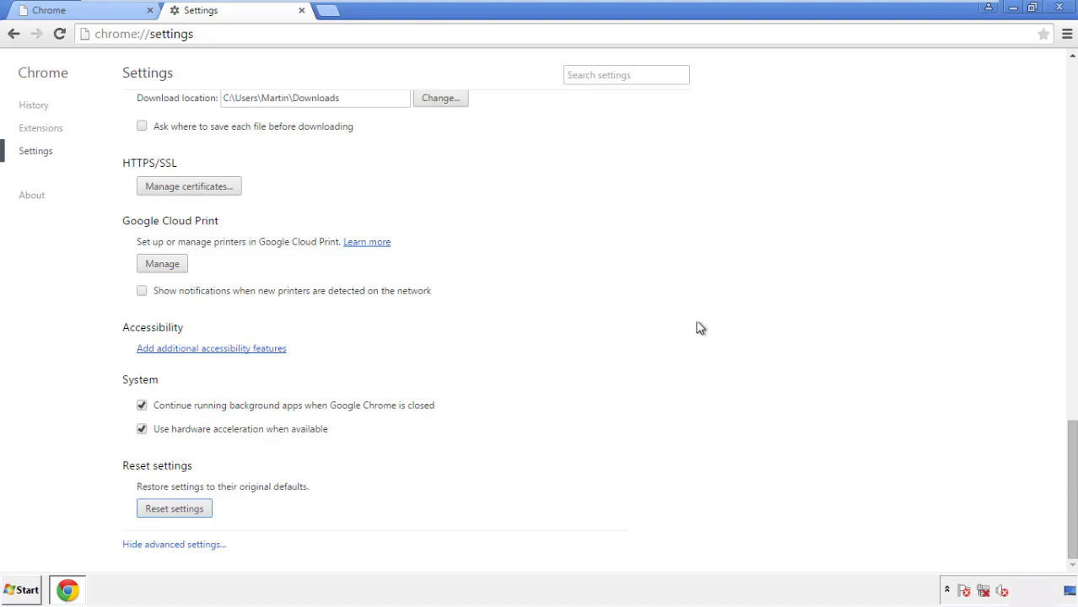
pyautogui.click(1060, 7)
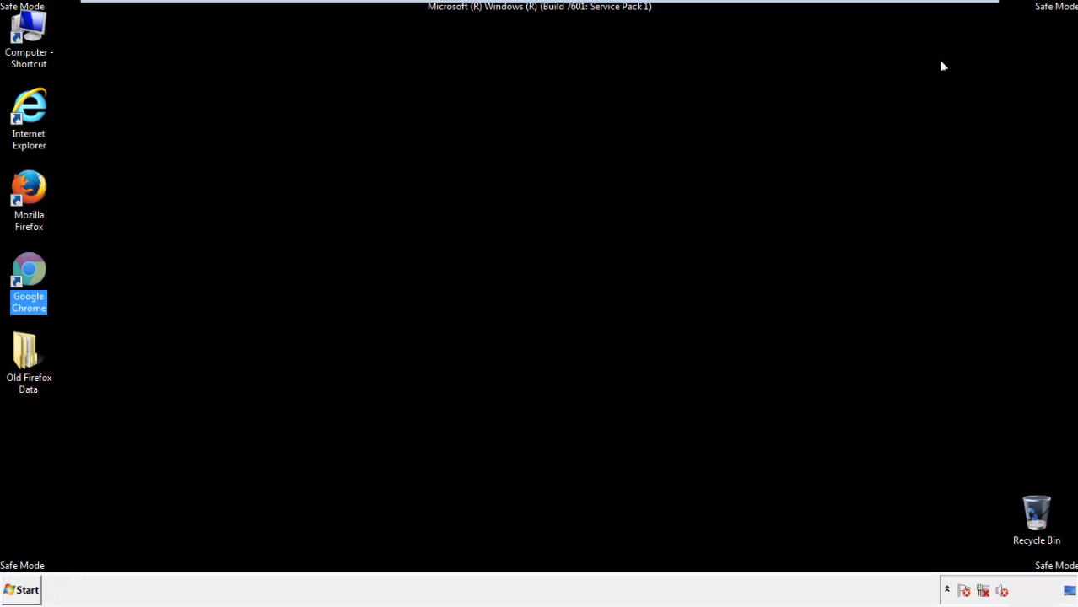
# Launch Firefox, remove the Search Mine extension in the Add-ons Manager, and close Firefox.
pyautogui.click(582, 273)
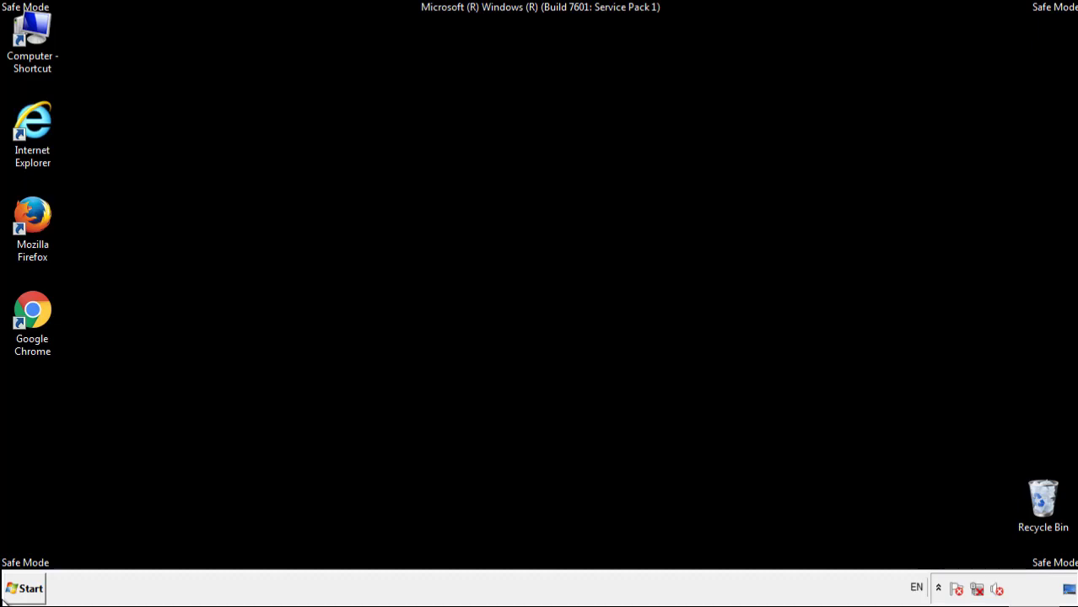
pyautogui.doubleClick(41, 210)
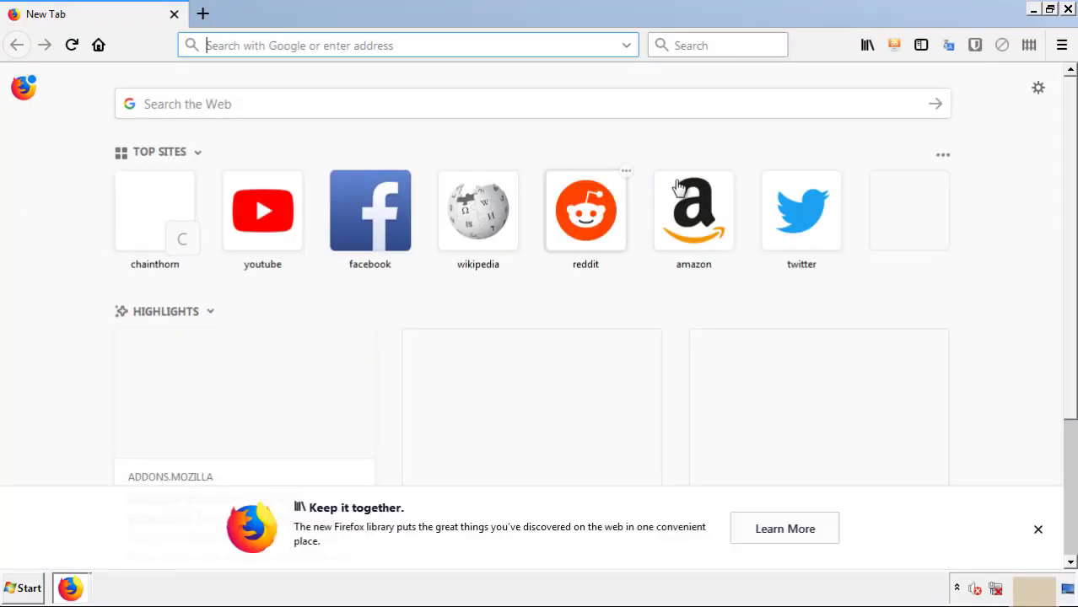
pyautogui.click(1062, 45)
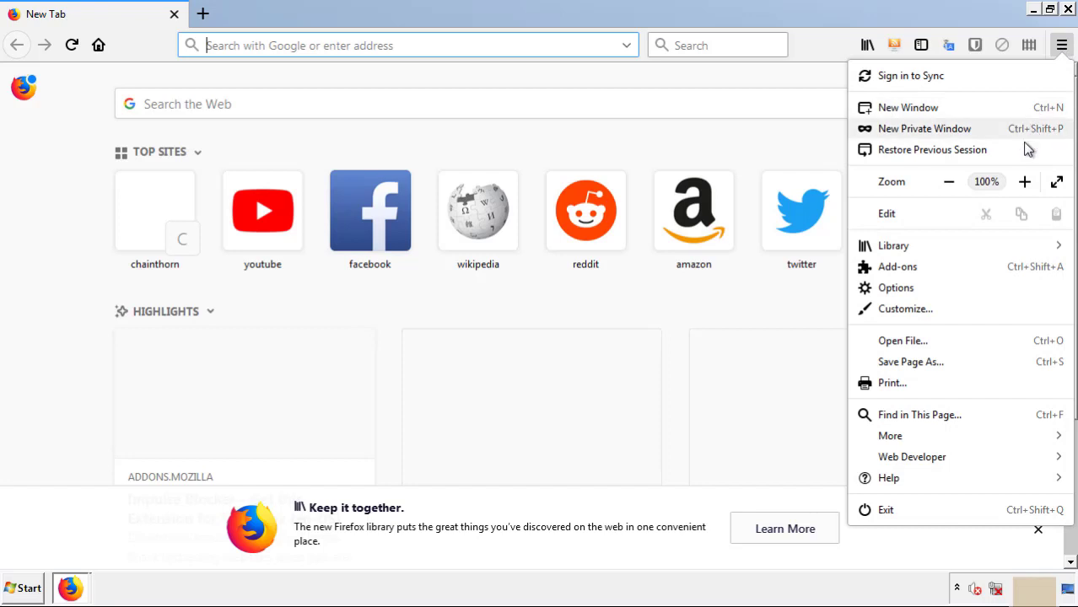
pyautogui.click(994, 275)
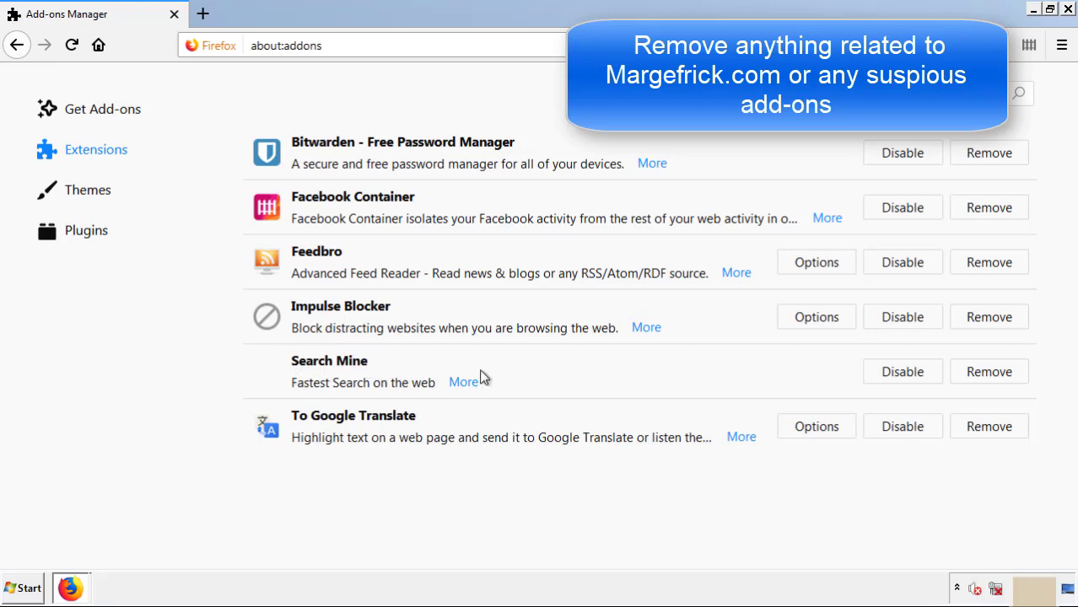
pyautogui.click(986, 379)
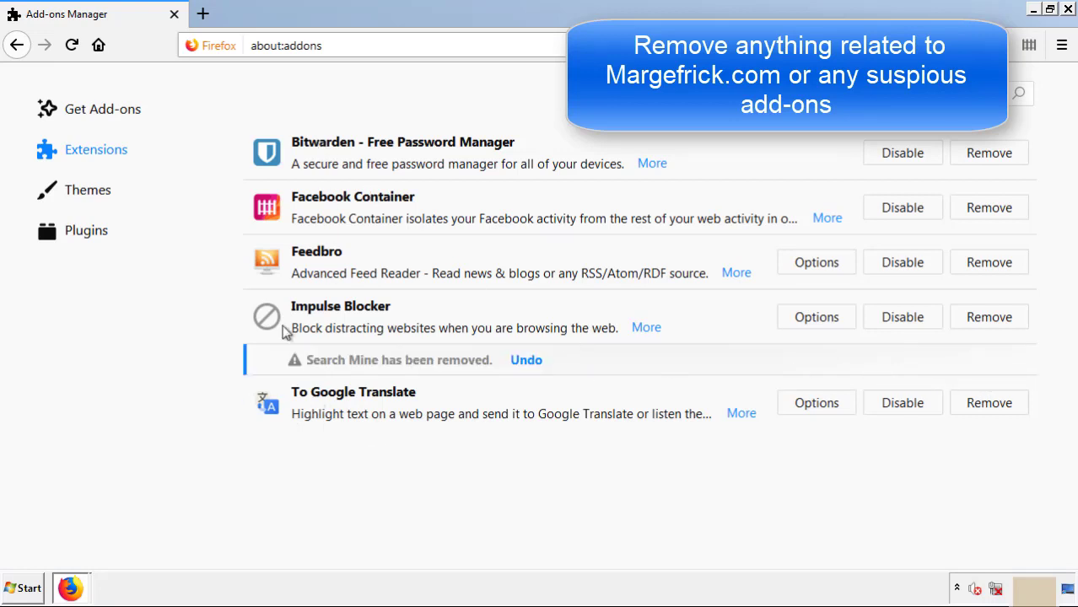
pyautogui.click(1069, 9)
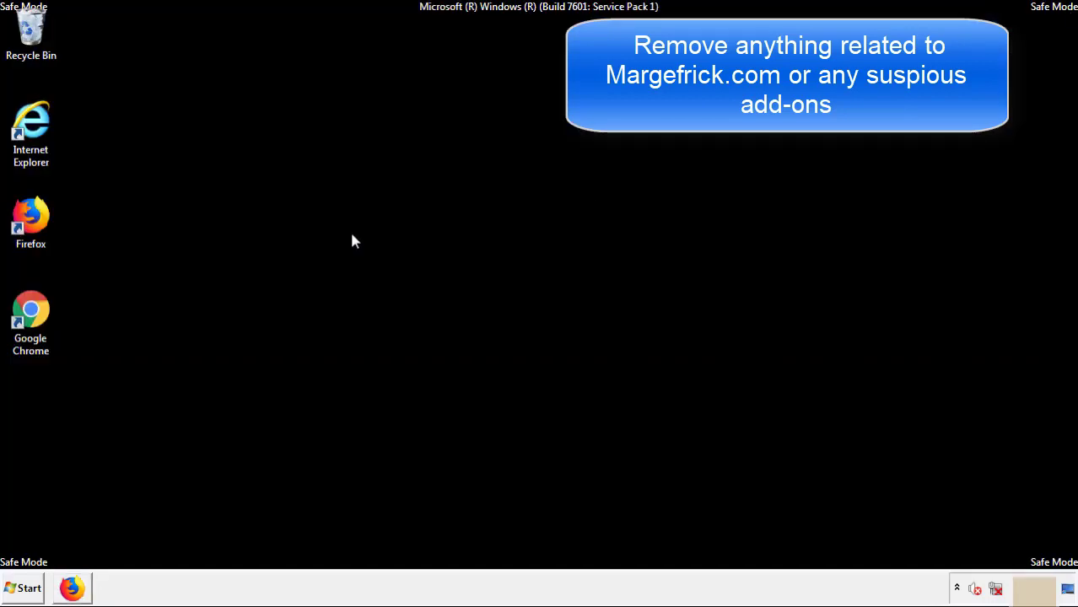
# Remove the Search Mine extension from Chrome's Extensions page and close Chrome.
pyautogui.doubleClick(30, 329)
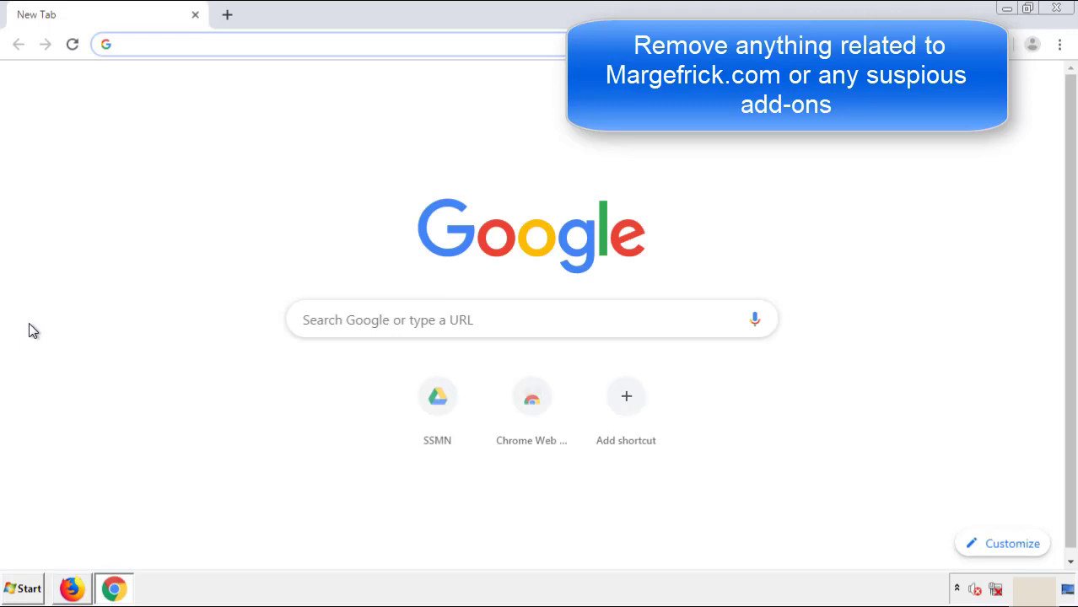
pyautogui.click(1059, 43)
pyautogui.moveTo(965, 296)
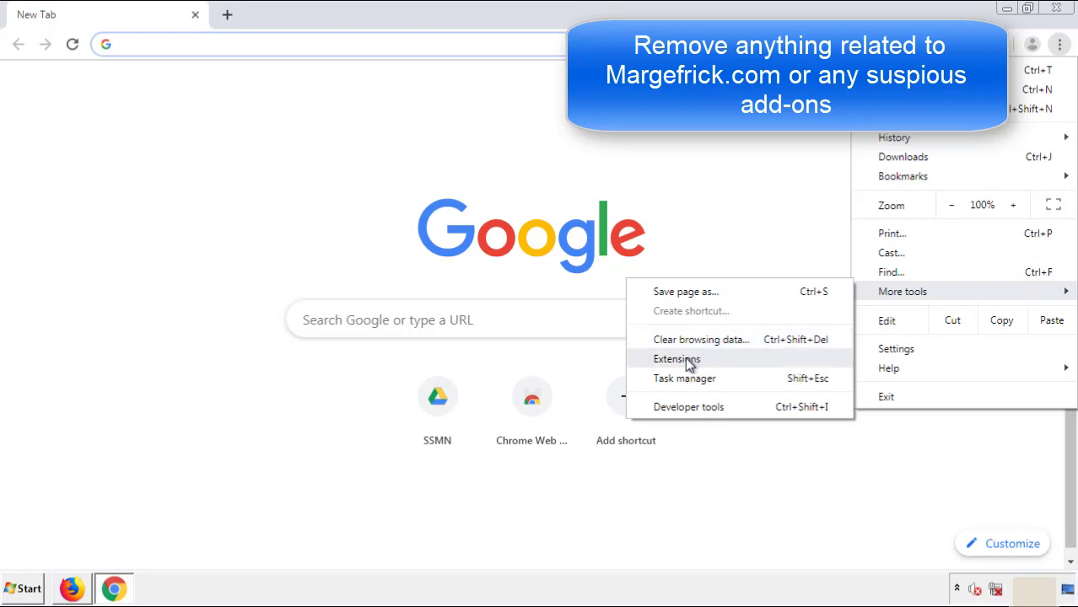
pyautogui.click(685, 359)
pyautogui.scroll(-10, 253, 253)
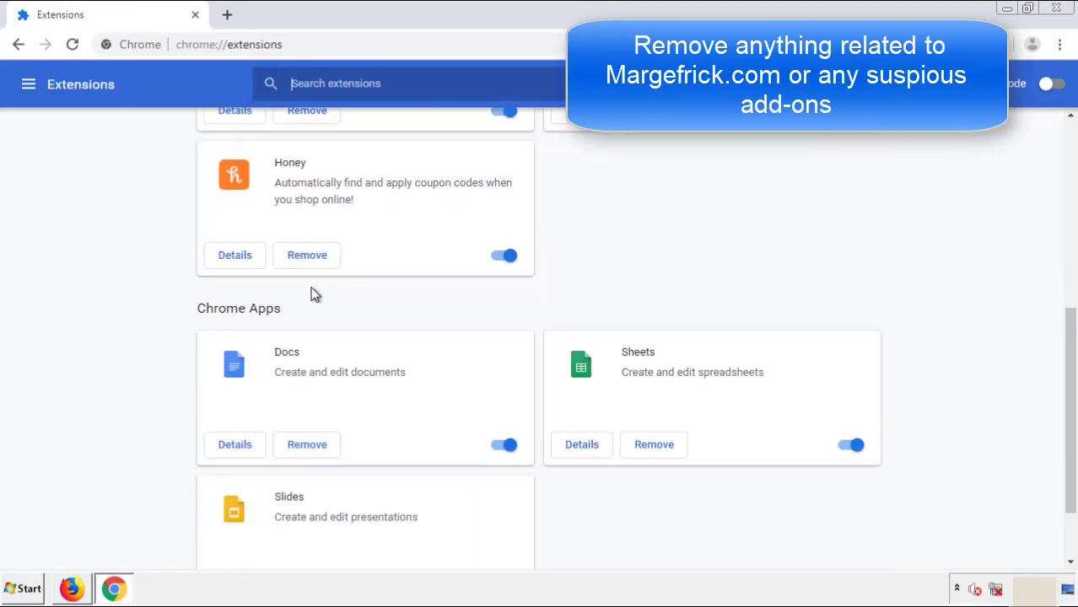
pyautogui.scroll(10, 409, 309)
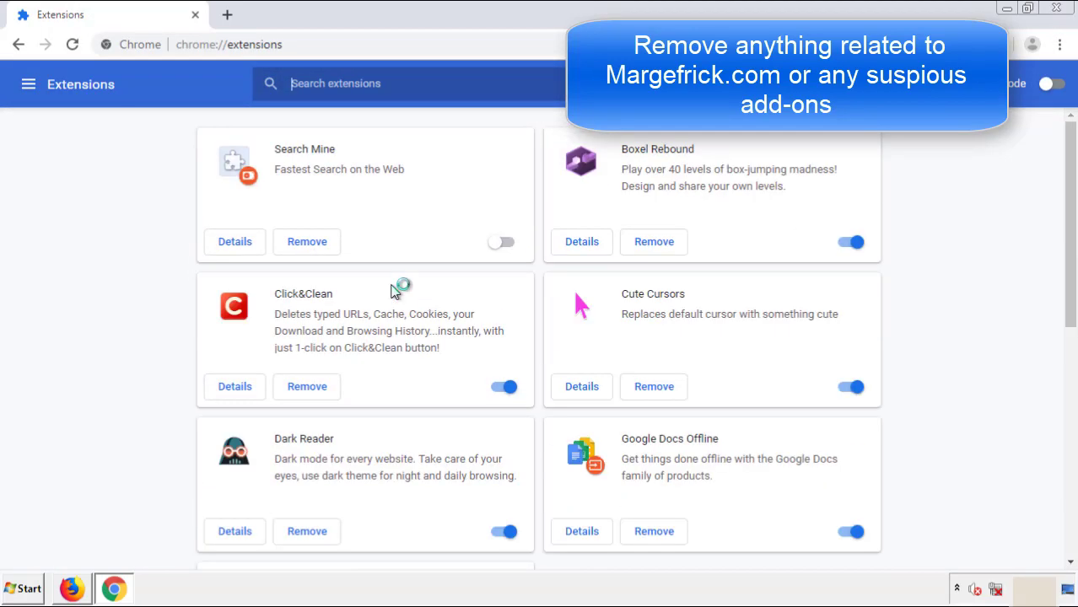
pyautogui.click(303, 243)
pyautogui.click(604, 141)
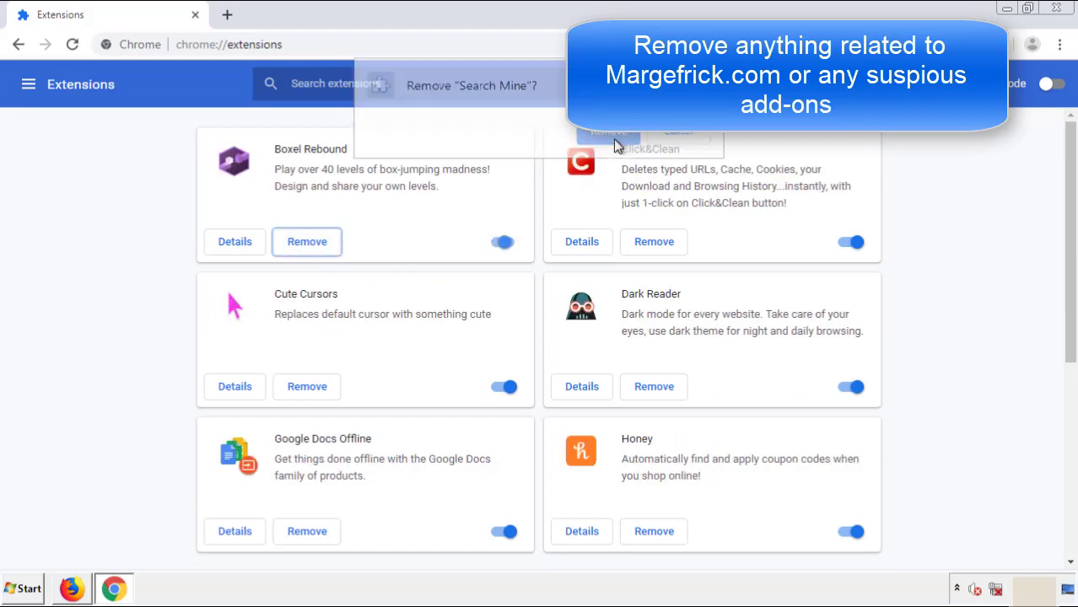
pyautogui.click(1067, 13)
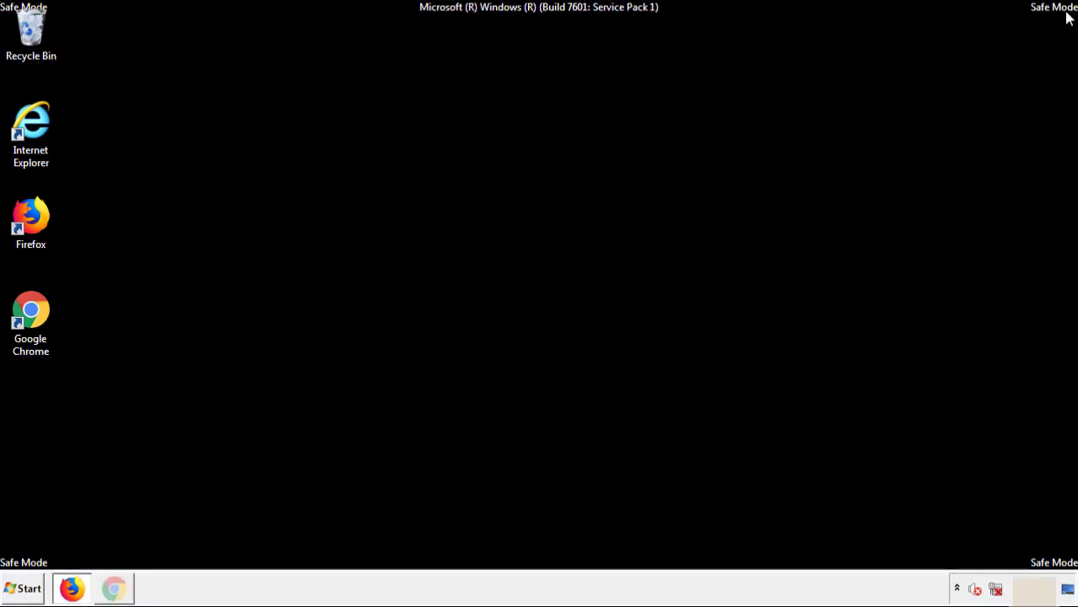
# Restart the computer from the Start menu's shutdown options.
pyautogui.click(30, 593)
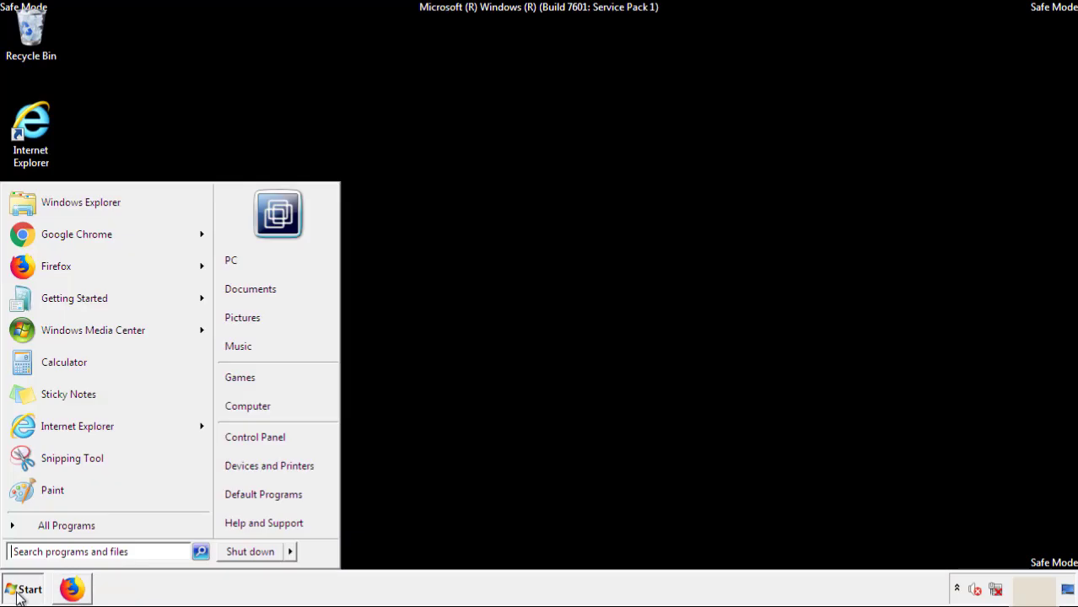
pyautogui.moveTo(292, 557)
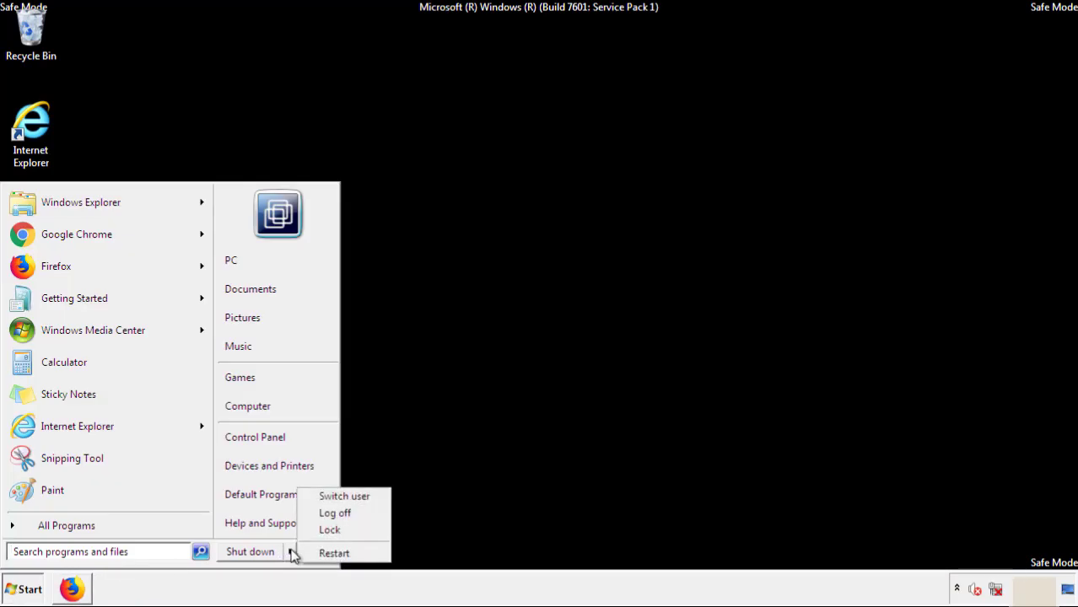
pyautogui.click(335, 554)
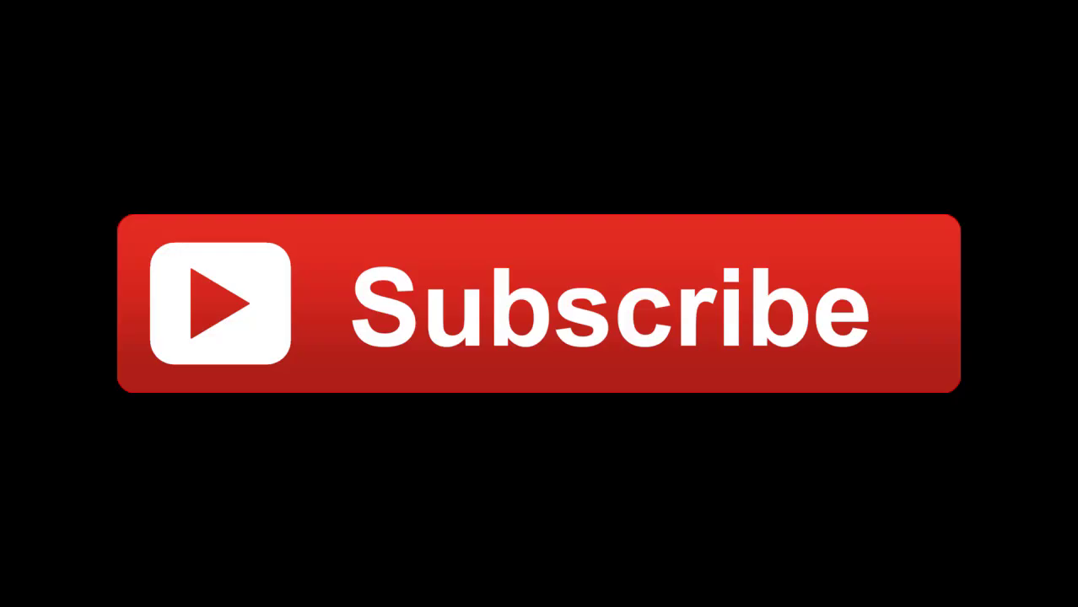